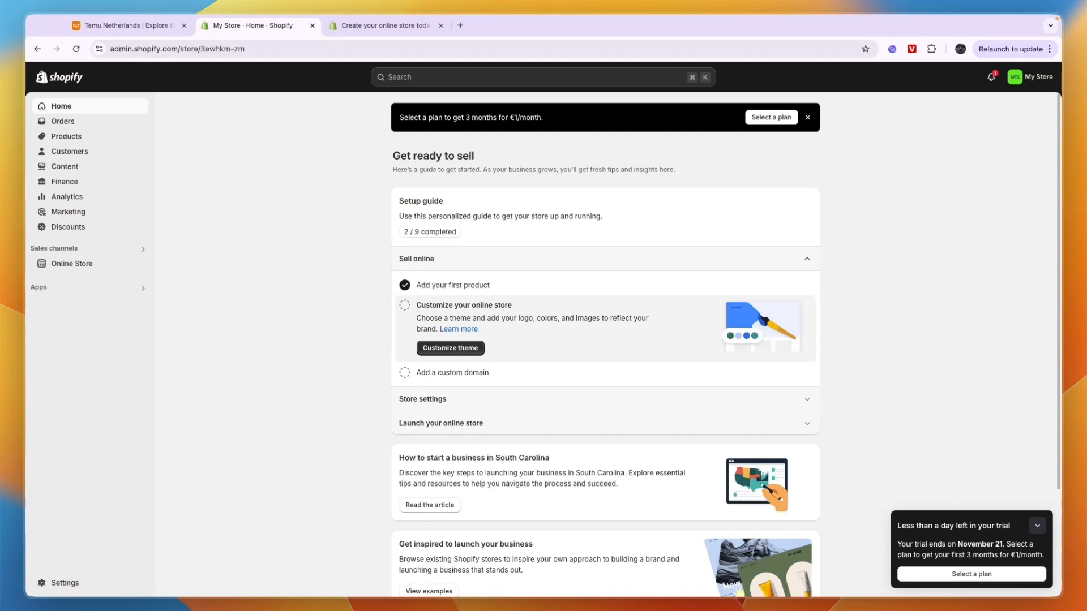
Review Shopify's free trial offer, including the 3 days free and the 3 months for €1/month.
{"action": "key", "text": "ctrl+Tab"}
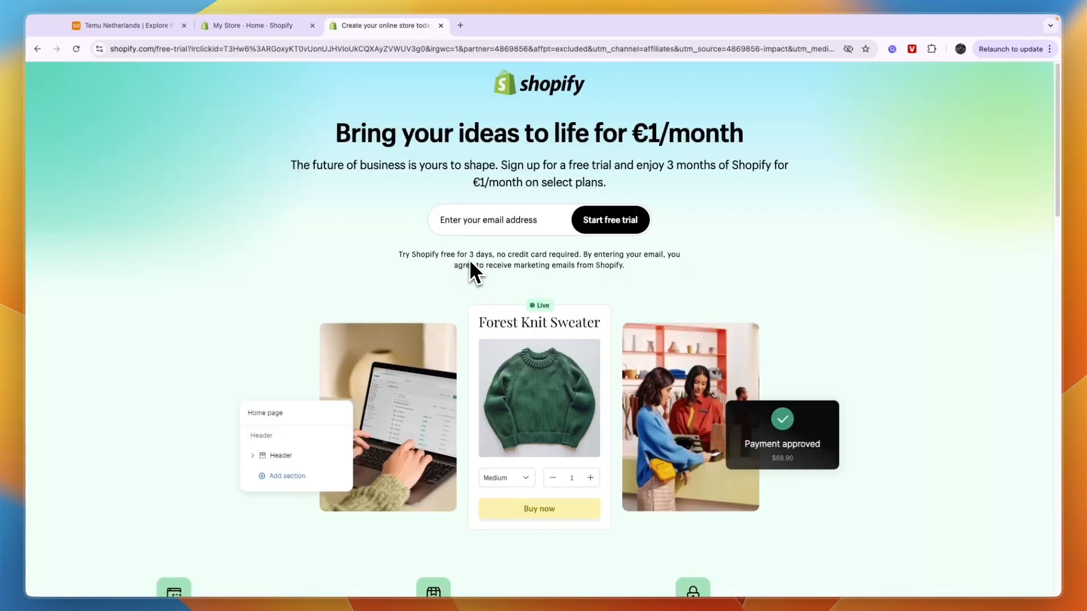
{"action": "left_click_drag", "start_coordinate": [469, 260], "coordinate": [496, 256]}
{"action": "left_click_drag", "start_coordinate": [666, 166], "coordinate": [508, 196]}
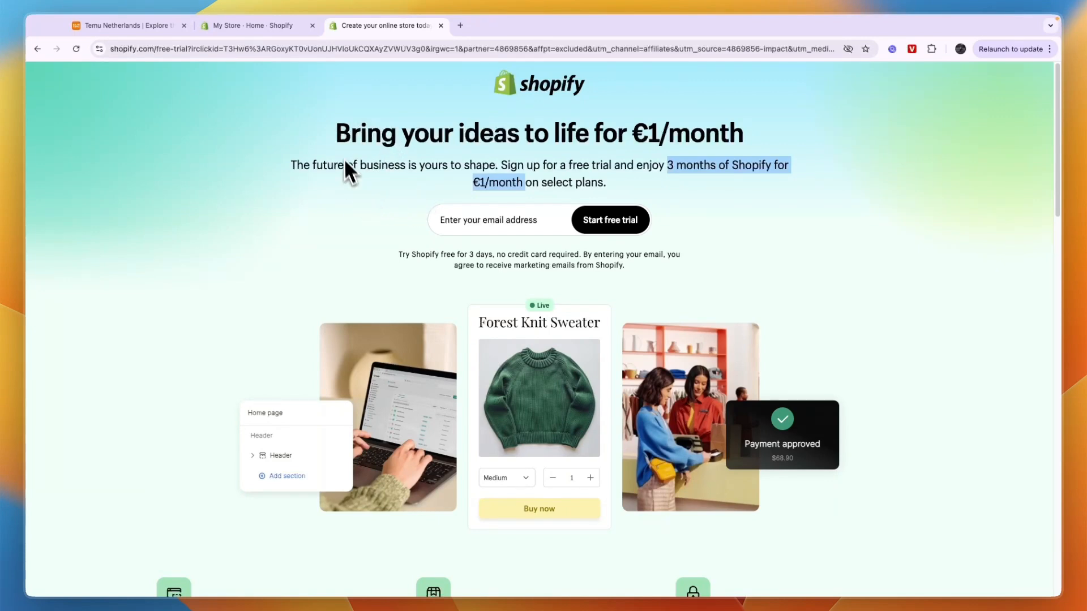
Return to the store admin and open the Shopify App Store from the recommended apps.
{"action": "left_click", "coordinate": [277, 26]}
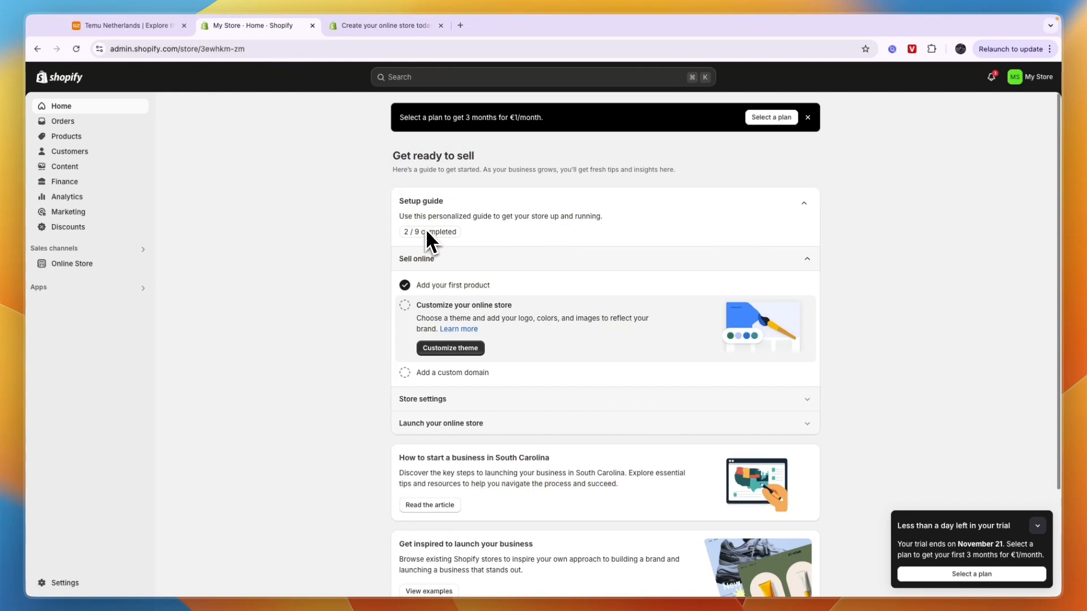
{"action": "left_click", "coordinate": [64, 285]}
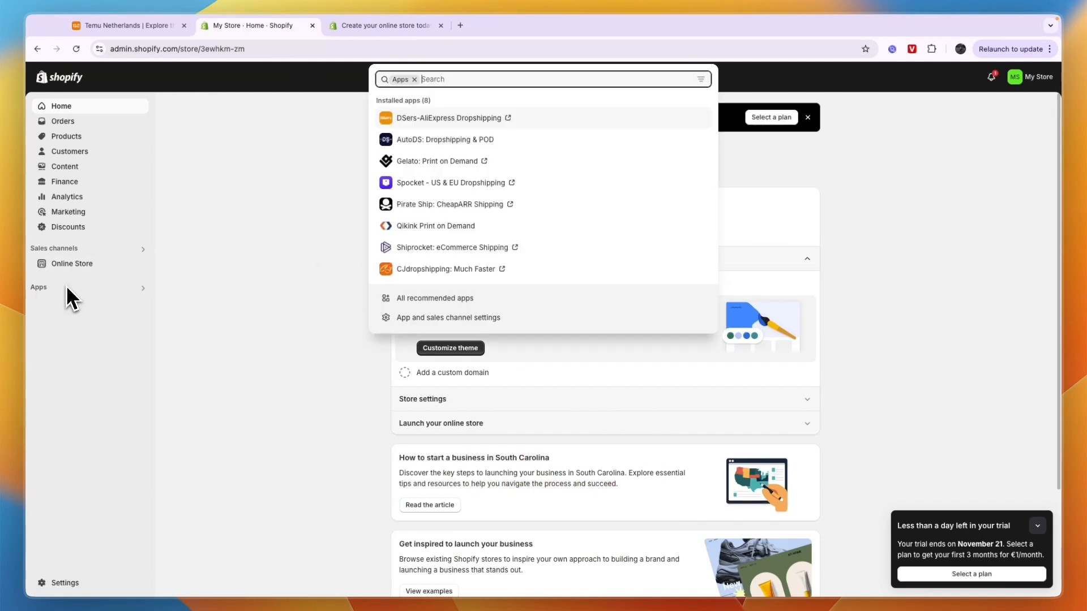
{"action": "left_click", "coordinate": [420, 304]}
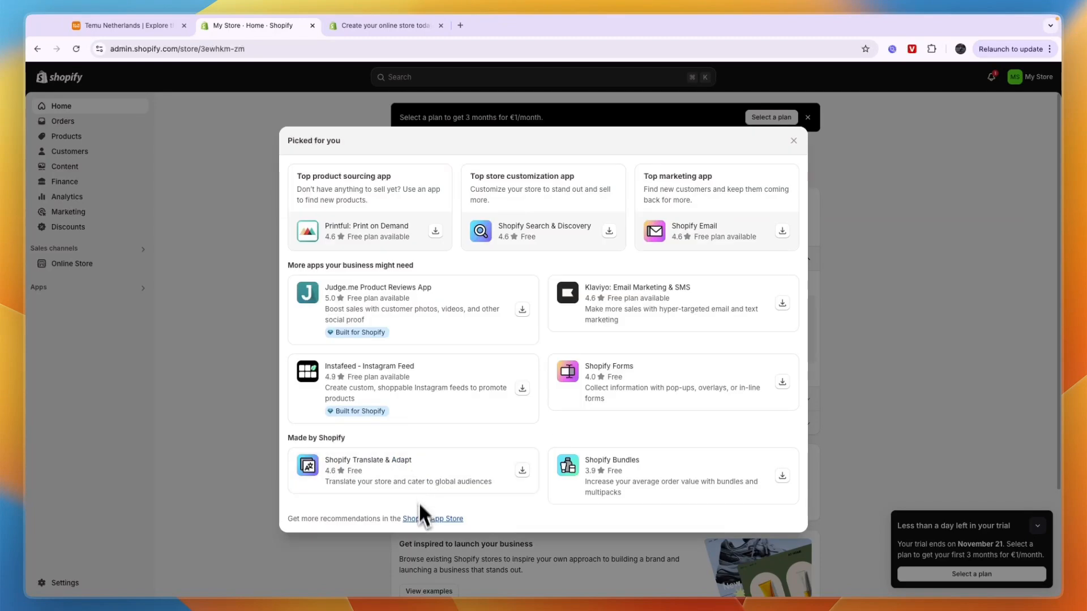
{"action": "left_click", "coordinate": [422, 519]}
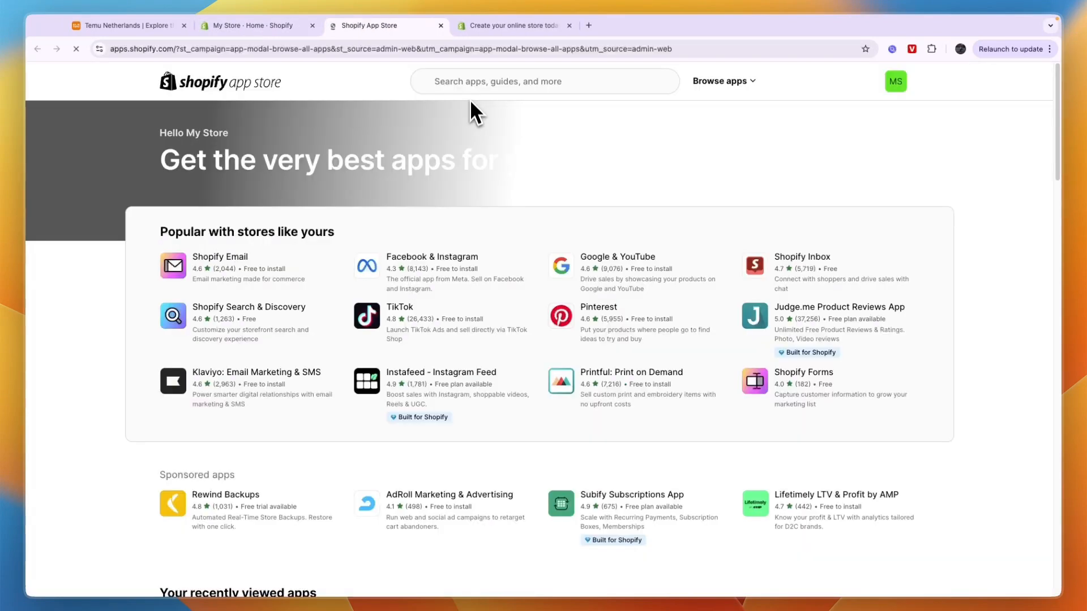
Search the app store for "zopi" and open the Zopi - AliExpress Dropshipping listing.
{"action": "left_click", "coordinate": [502, 87]}
{"action": "type", "text": "zopi"}
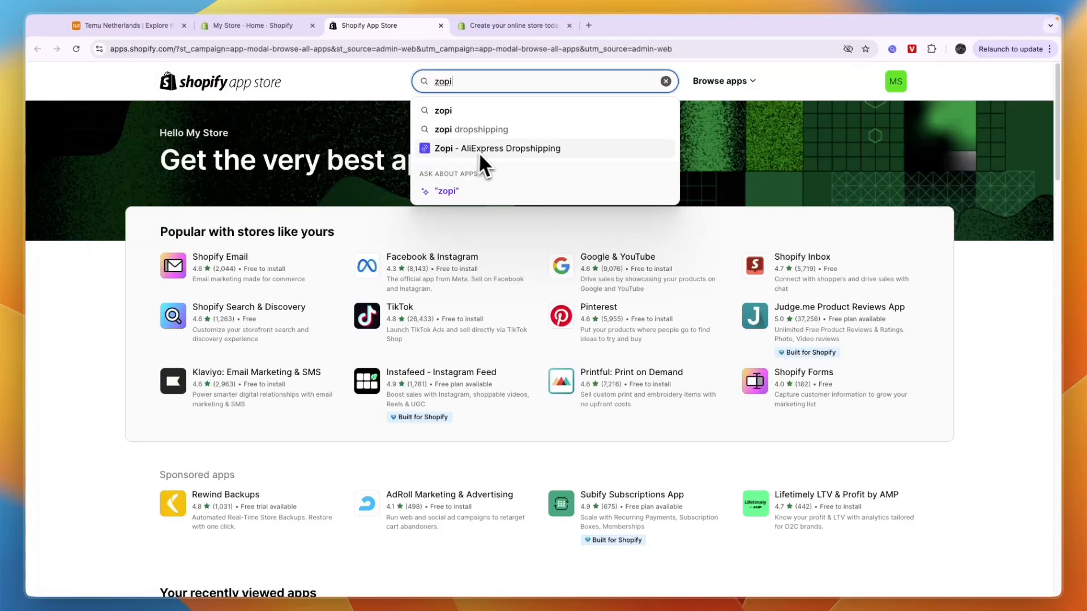
{"action": "left_click", "coordinate": [479, 153]}
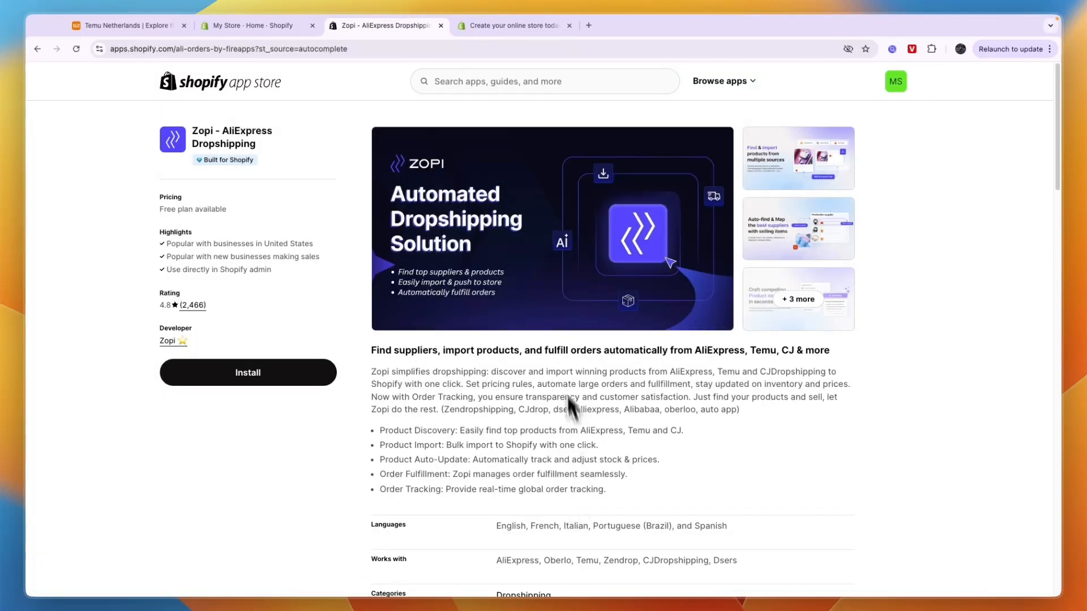
Review Zopi's feature description, then install the app on the store and approve its data access.
{"action": "scroll", "coordinate": [563, 433], "scroll_direction": "down", "scroll_amount": 1}
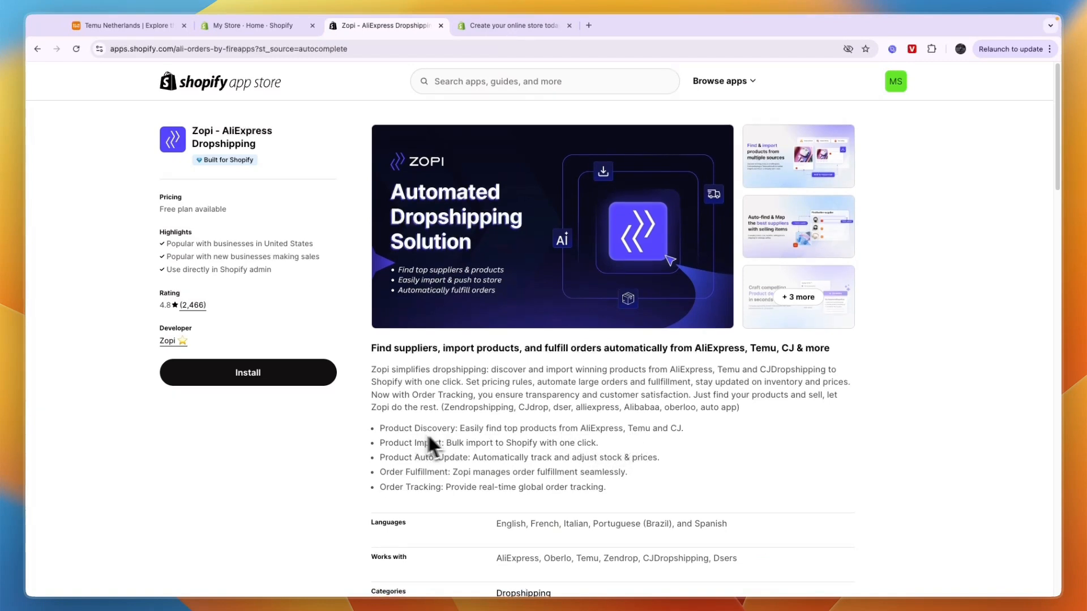
{"action": "double_click", "coordinate": [637, 429]}
{"action": "left_click", "coordinate": [715, 466]}
{"action": "left_click", "coordinate": [258, 371]}
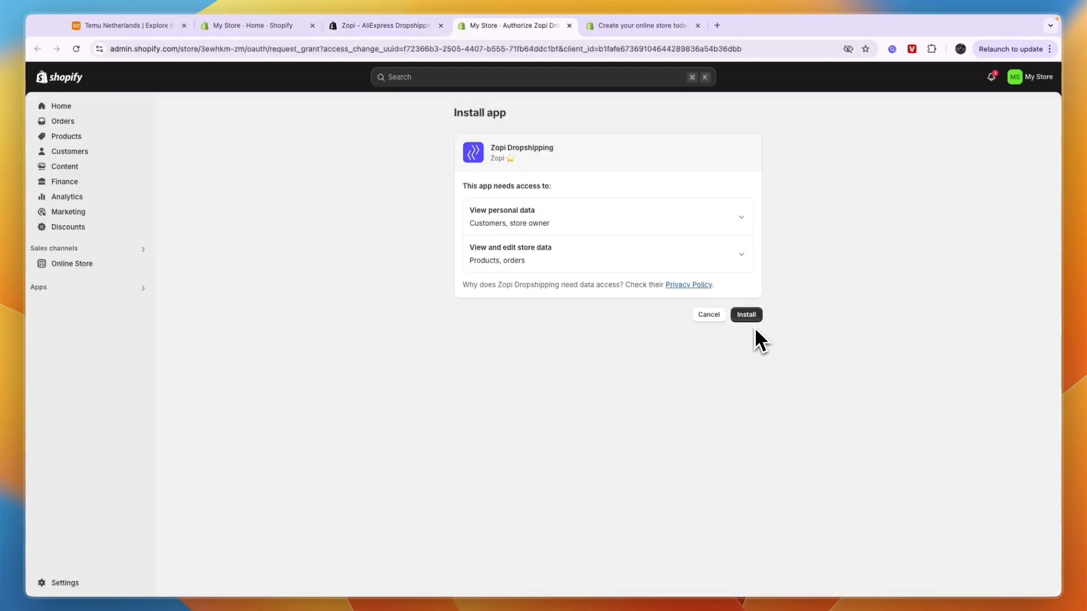
{"action": "left_click", "coordinate": [746, 316]}
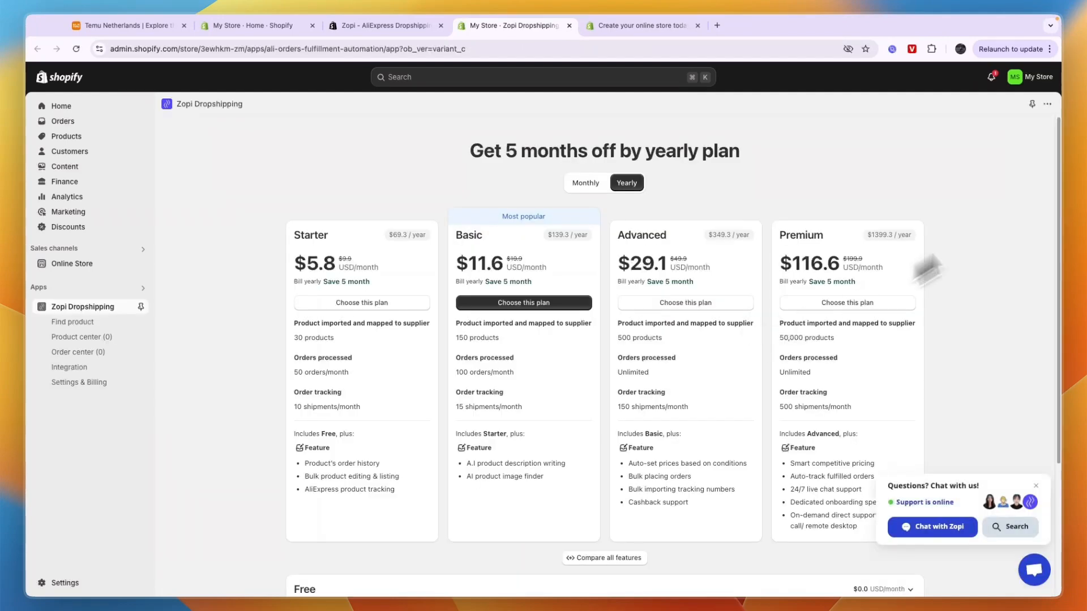
Compare Zopi's plans with monthly billing, examining the product, order and tracking limits of the Free, Starter and Advanced plans.
{"action": "left_click", "coordinate": [585, 183]}
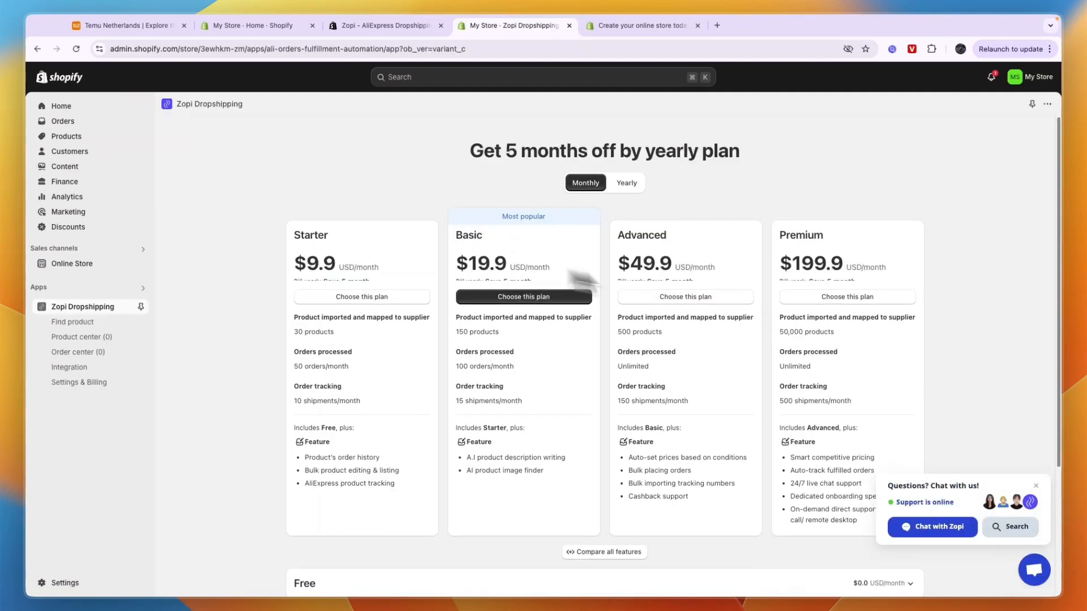
{"action": "scroll", "coordinate": [543, 278], "scroll_direction": "down", "scroll_amount": 3}
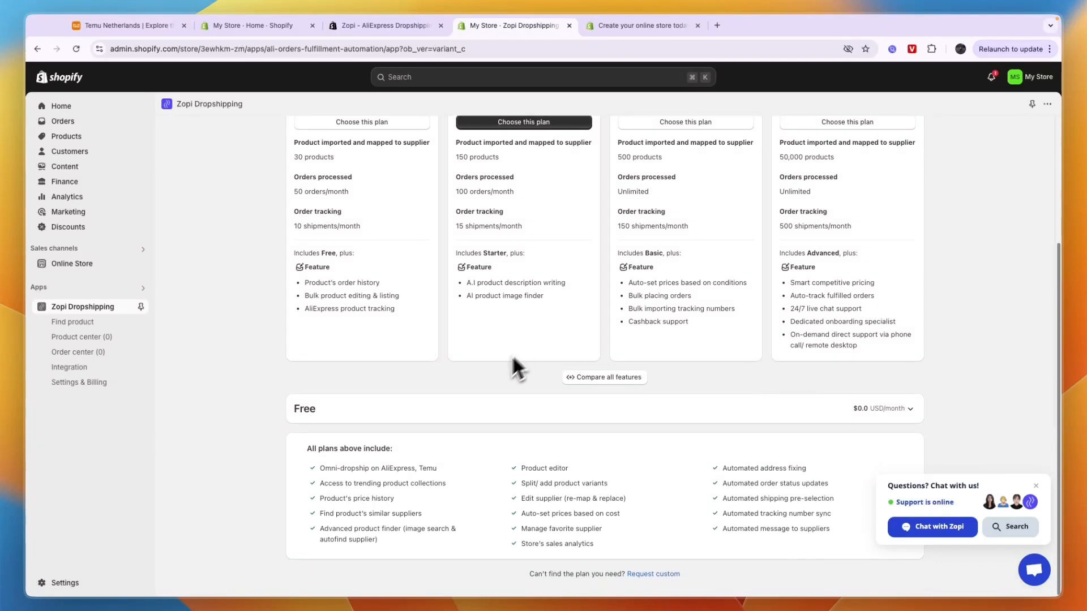
{"action": "left_click", "coordinate": [906, 418]}
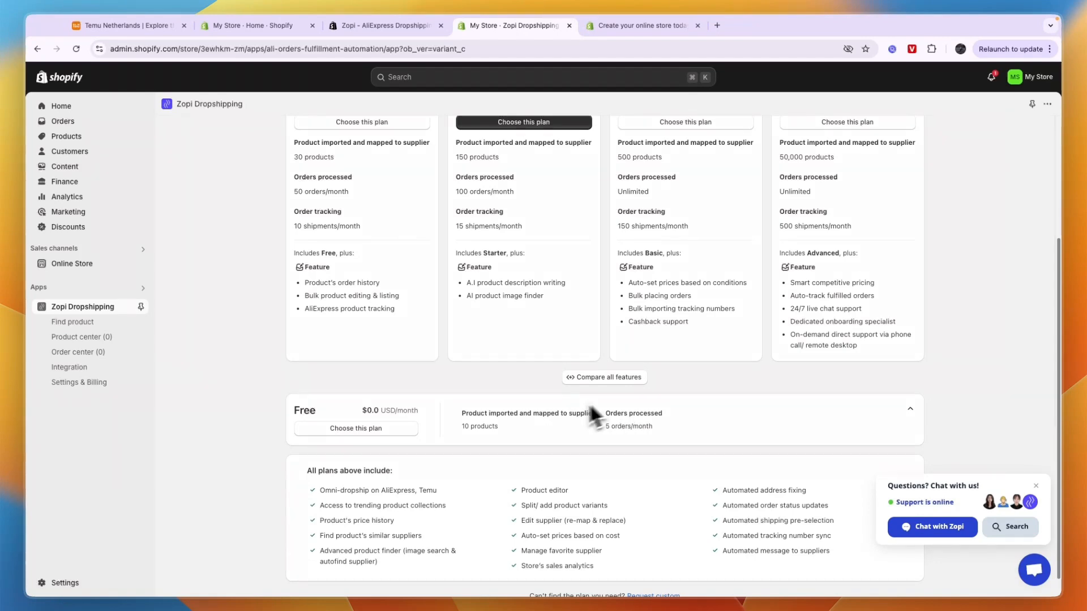
{"action": "scroll", "coordinate": [312, 447], "scroll_direction": "up", "scroll_amount": 3}
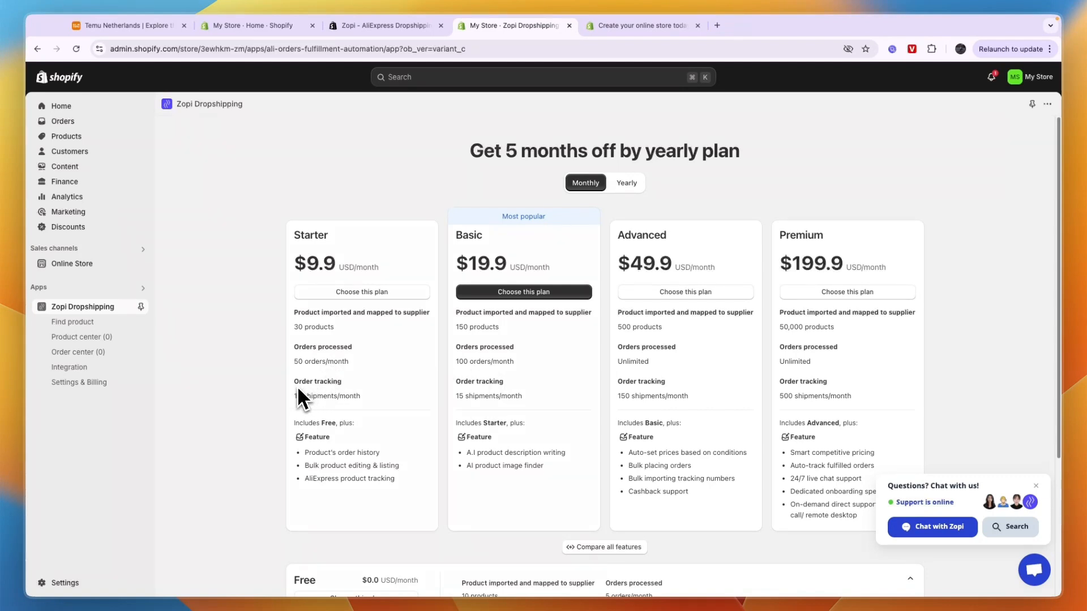
{"action": "left_click_drag", "start_coordinate": [298, 390], "coordinate": [394, 397]}
{"action": "left_click_drag", "start_coordinate": [295, 397], "coordinate": [349, 397]}
{"action": "left_click_drag", "start_coordinate": [297, 366], "coordinate": [382, 363]}
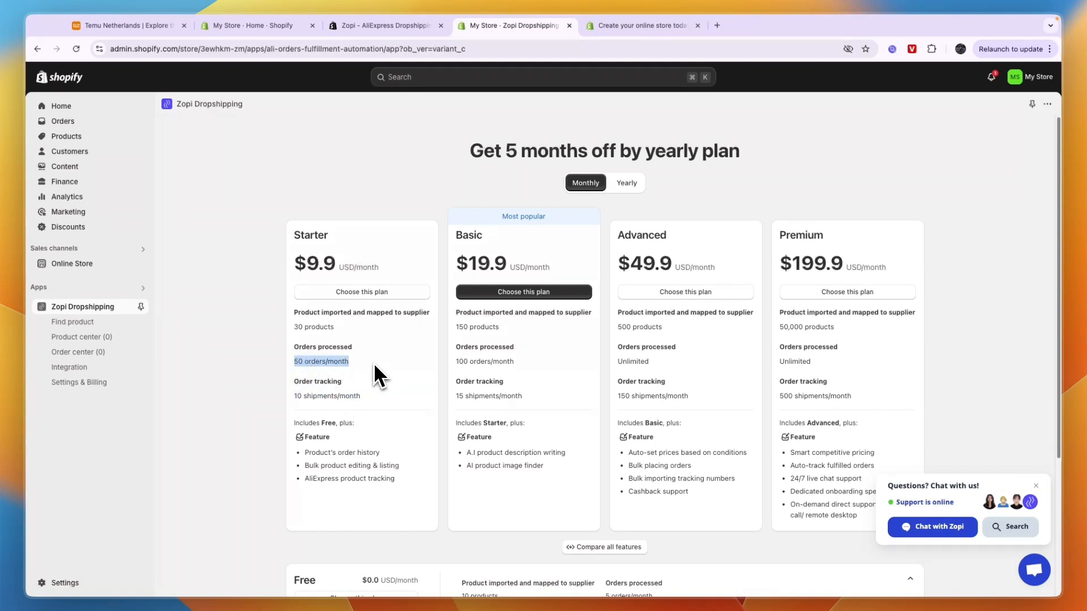
{"action": "left_click", "coordinate": [380, 367]}
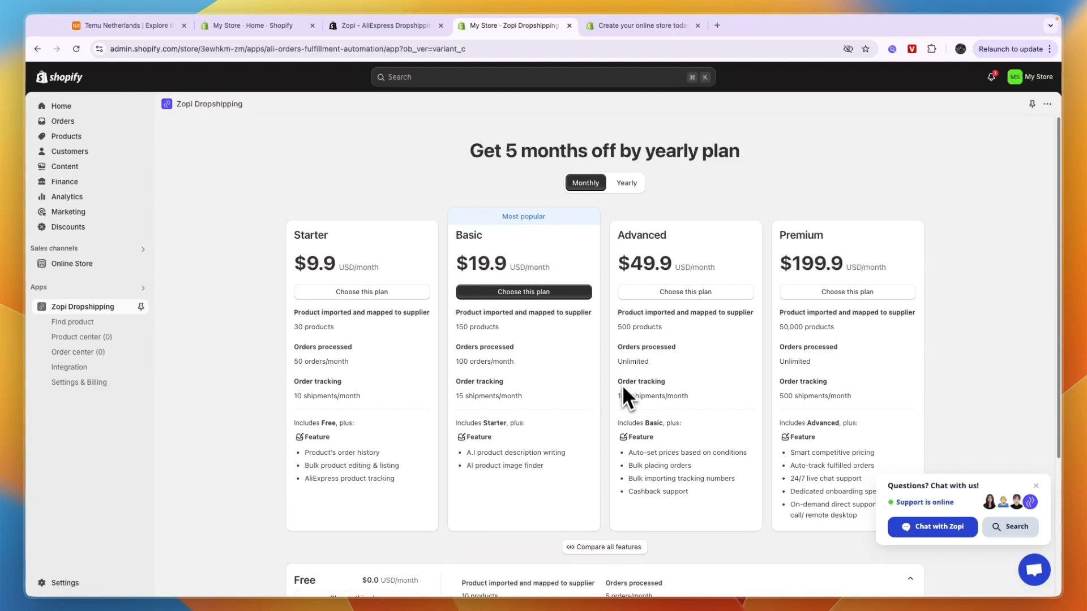
{"action": "left_click", "coordinate": [697, 234]}
Choose Zopi's Free plan, declining the Basic plan trial, and skip adding the suggested premium products.
{"action": "scroll", "coordinate": [609, 276], "scroll_direction": "down", "scroll_amount": 4}
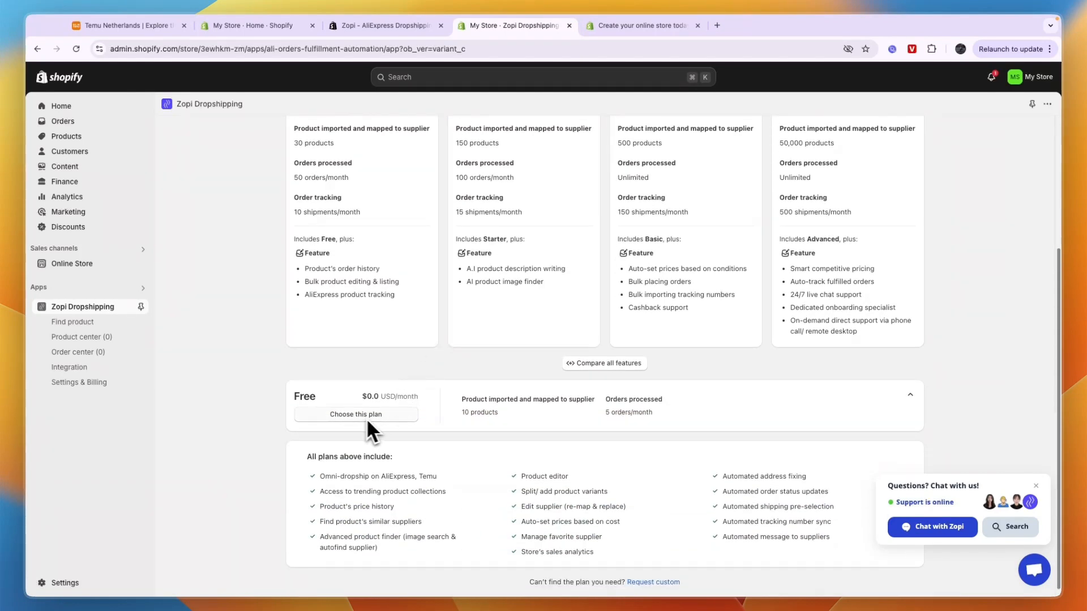
{"action": "left_click", "coordinate": [357, 415]}
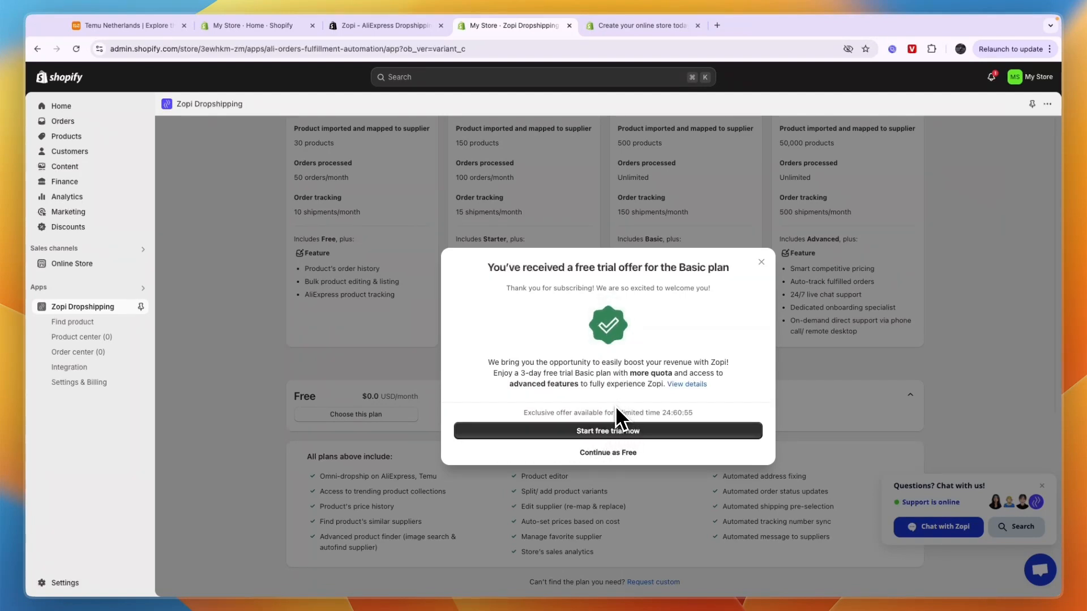
{"action": "left_click", "coordinate": [627, 452]}
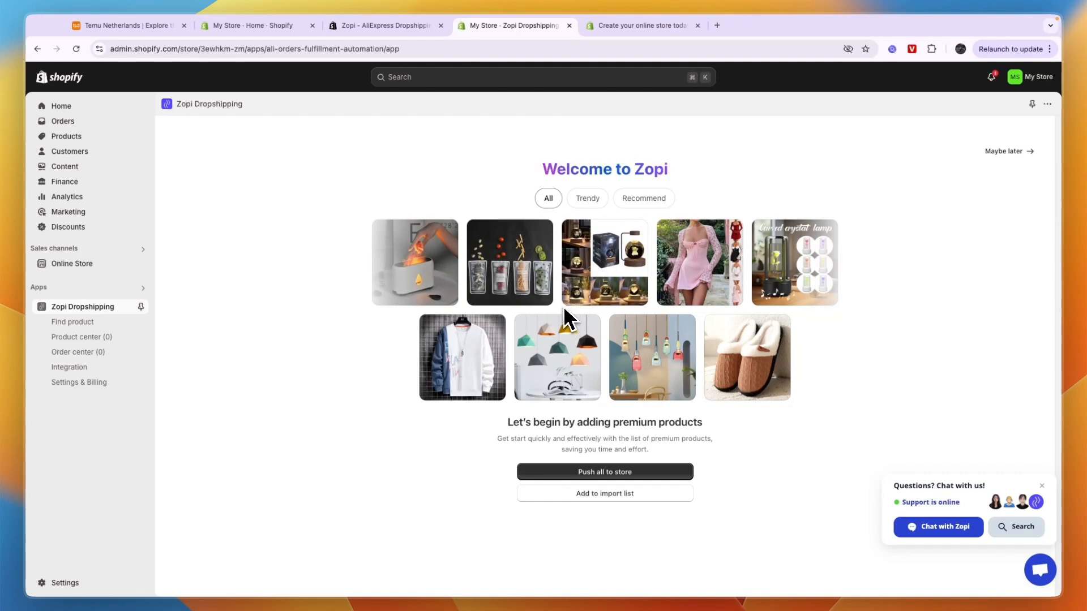
{"action": "left_click", "coordinate": [1027, 151]}
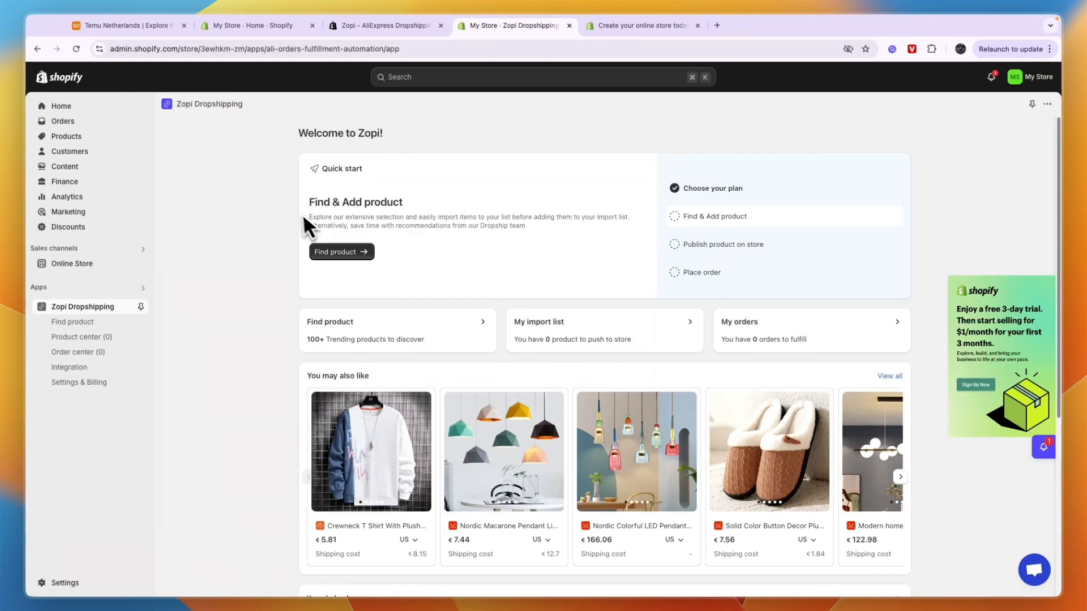
Open the product finder from the Find & Add product step of Zopi's quick start.
{"action": "left_click_drag", "start_coordinate": [306, 205], "coordinate": [406, 203]}
{"action": "left_click", "coordinate": [421, 206]}
{"action": "left_click", "coordinate": [351, 251]}
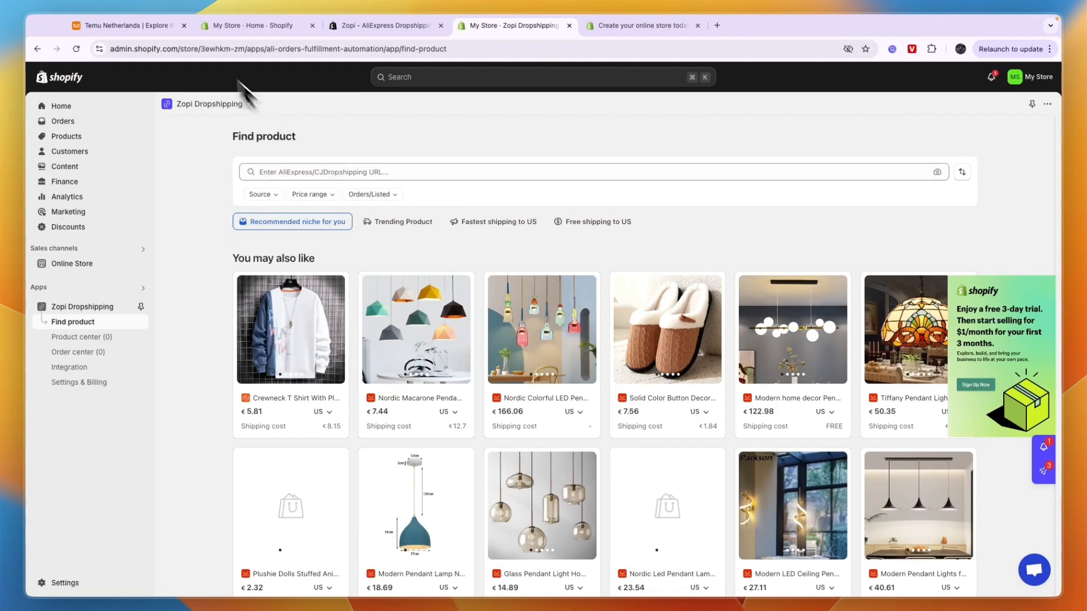
Switch to Temu, open the Mixed Color Canvas Sewing Kit product page and copy its link.
{"action": "left_click", "coordinate": [122, 25]}
{"action": "scroll", "coordinate": [158, 299], "scroll_direction": "down", "scroll_amount": 5}
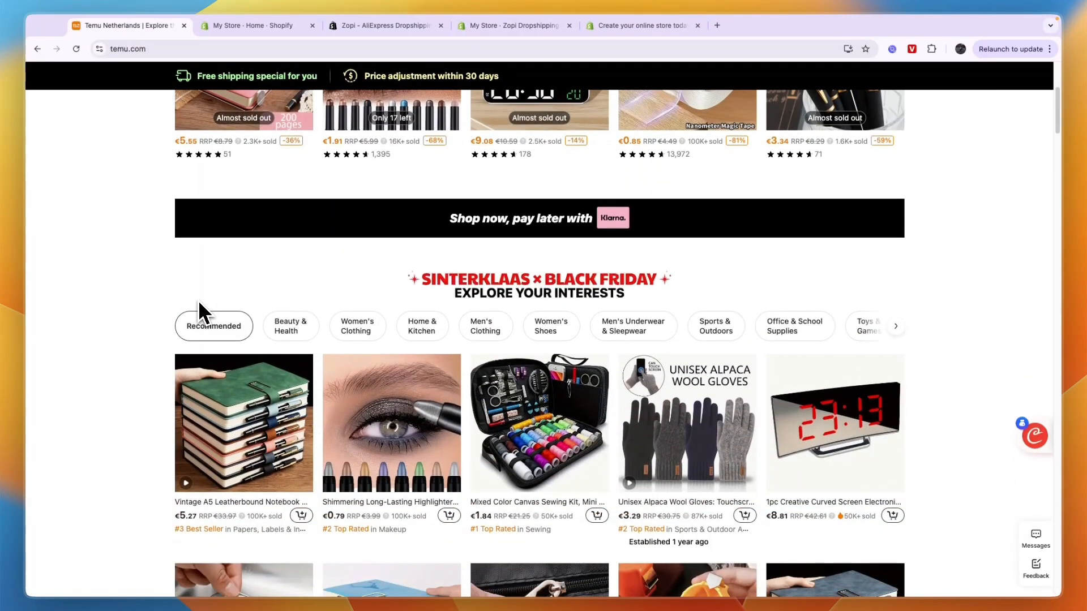
{"action": "scroll", "coordinate": [240, 314], "scroll_direction": "down", "scroll_amount": 3}
{"action": "left_click", "coordinate": [519, 250]}
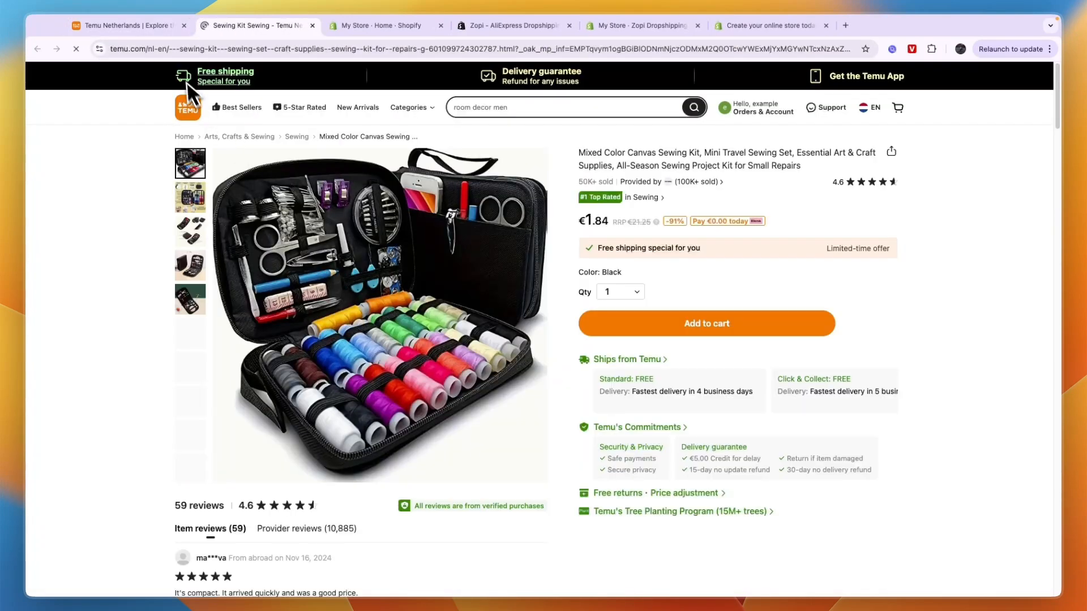
{"action": "left_click", "coordinate": [210, 55]}
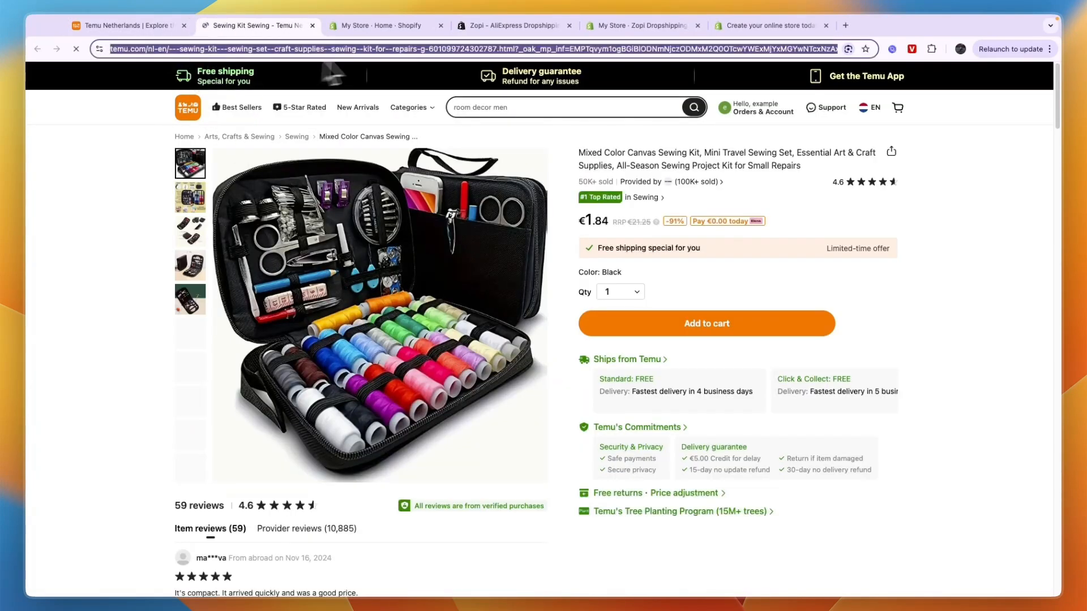
Try to find the sewing kit in Zopi's product search using its copied Temu link.
{"action": "left_click", "coordinate": [623, 27]}
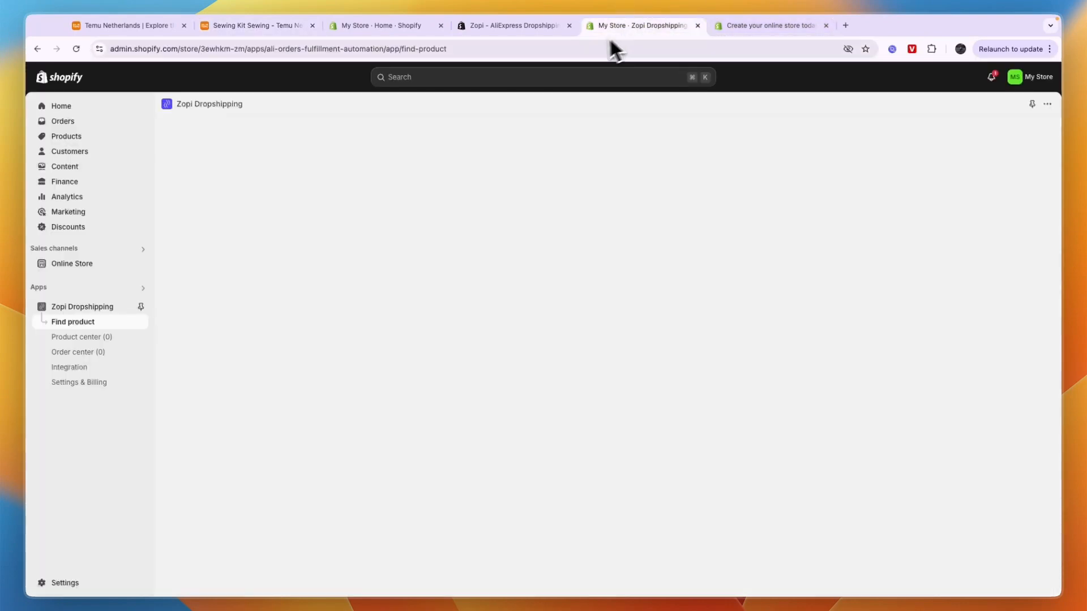
{"action": "left_click", "coordinate": [326, 172]}
{"action": "key", "text": "ctrl+v"}
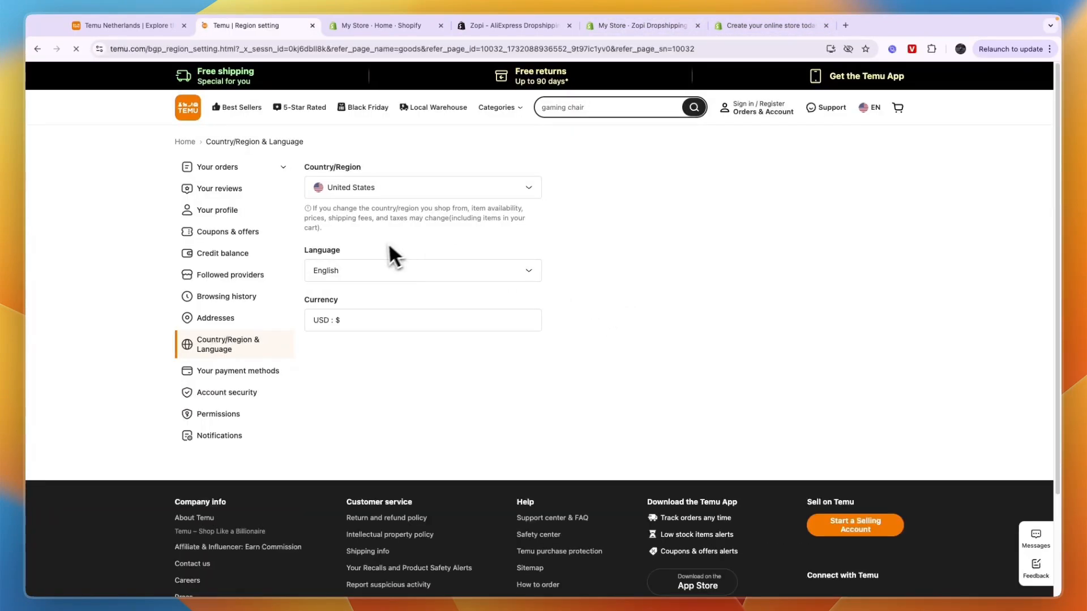
Dismiss Temu's sign-in prompt and check the country/region and language settings.
{"action": "scroll", "coordinate": [396, 254], "scroll_direction": "down", "scroll_amount": 3}
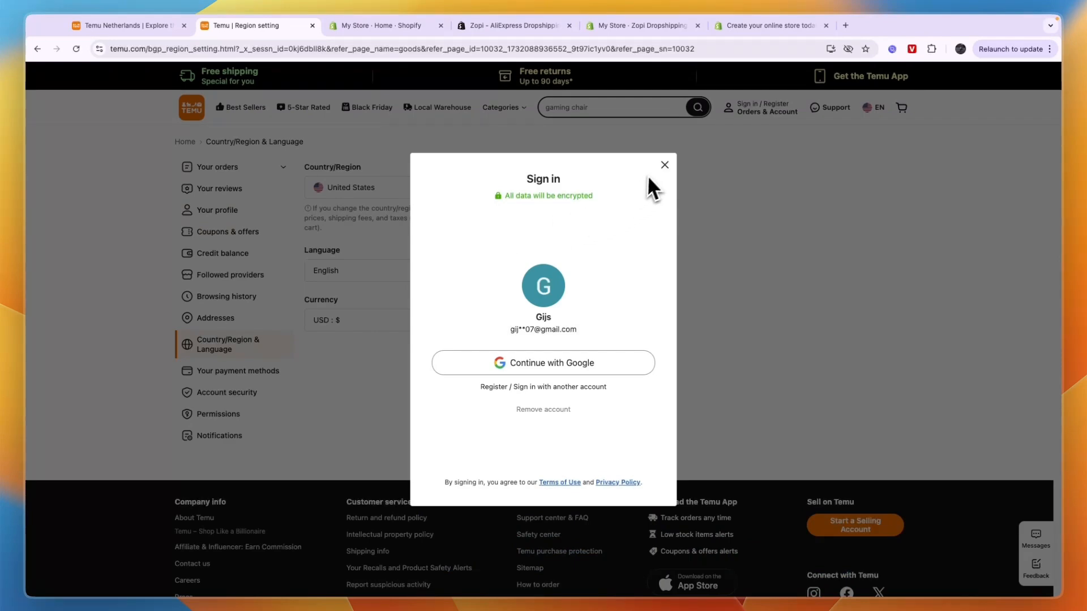
{"action": "left_click", "coordinate": [661, 164]}
{"action": "left_click", "coordinate": [861, 112]}
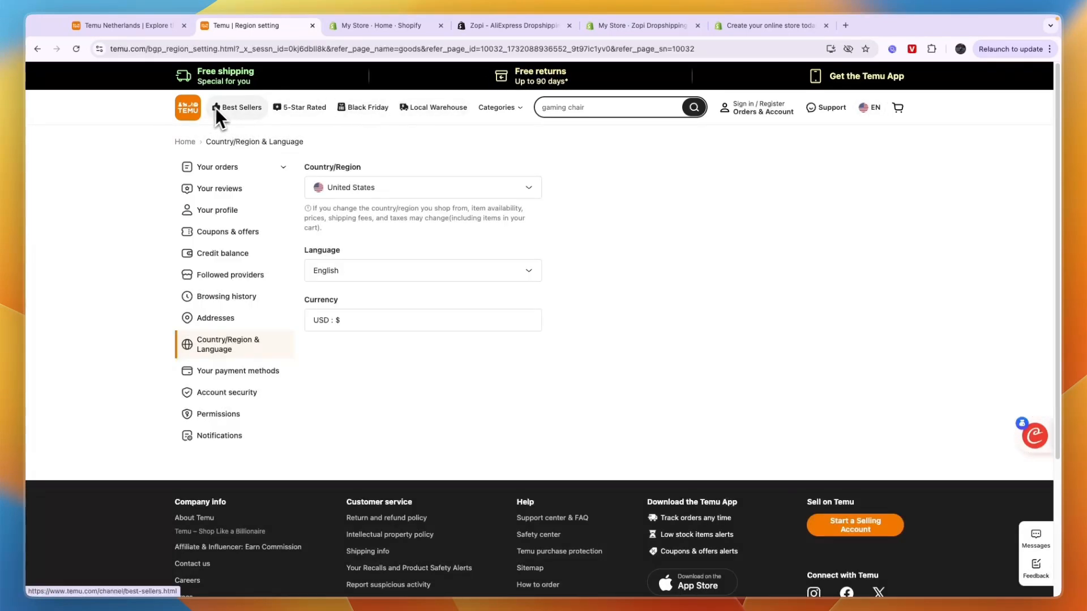
Open the Super Absorbent Diatomite Bath Mat from Temu's Best Sellers and copy its product link.
{"action": "left_click", "coordinate": [225, 107]}
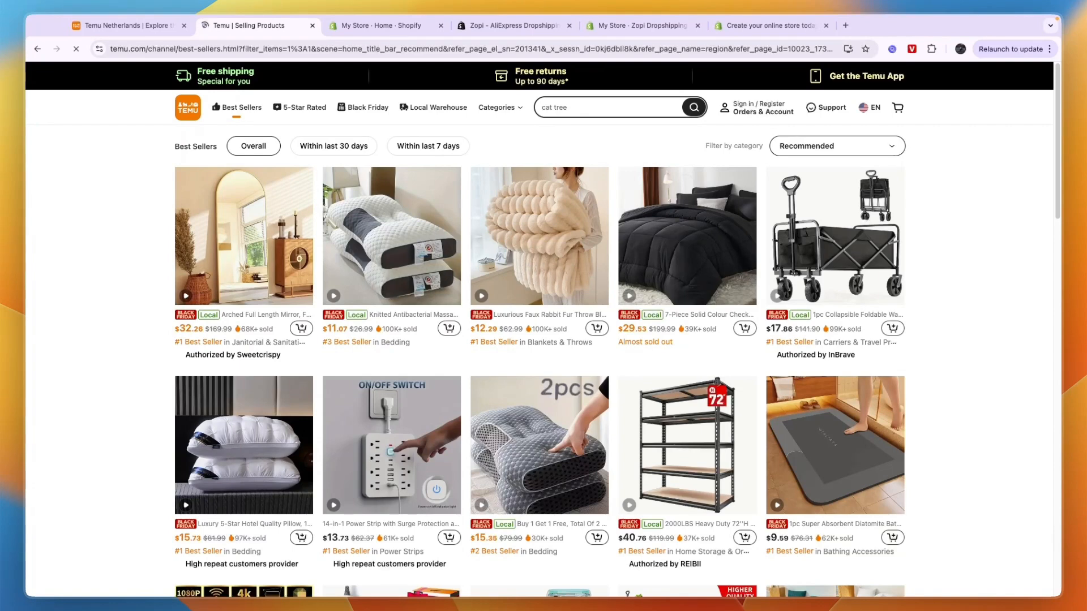
{"action": "left_click", "coordinate": [835, 446]}
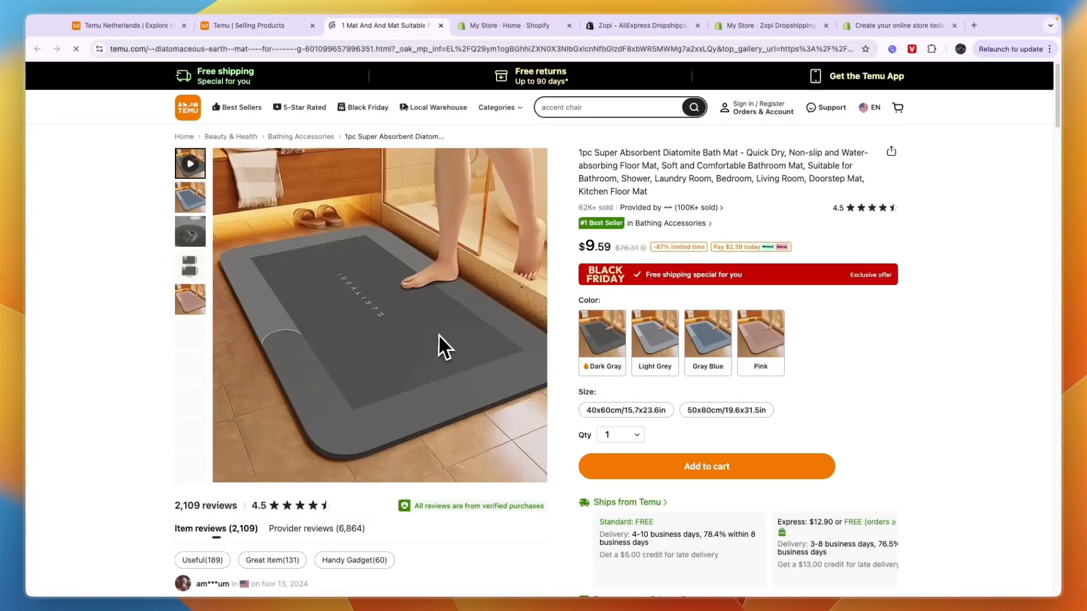
{"action": "left_click", "coordinate": [242, 49]}
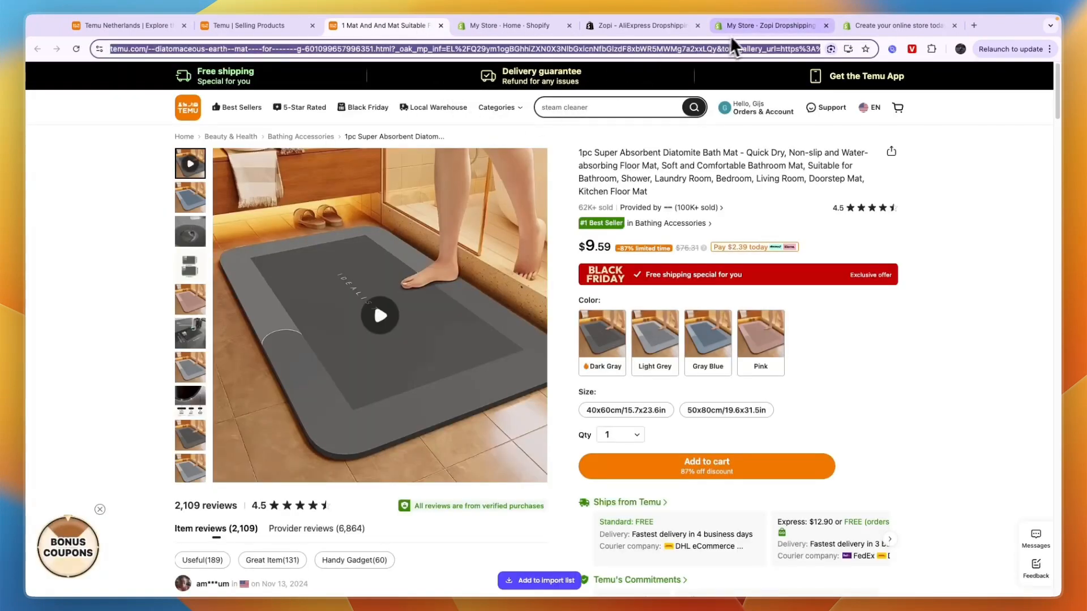
Try to find the bath mat in Zopi by its copied Temu link, then clear the search.
{"action": "left_click", "coordinate": [759, 25]}
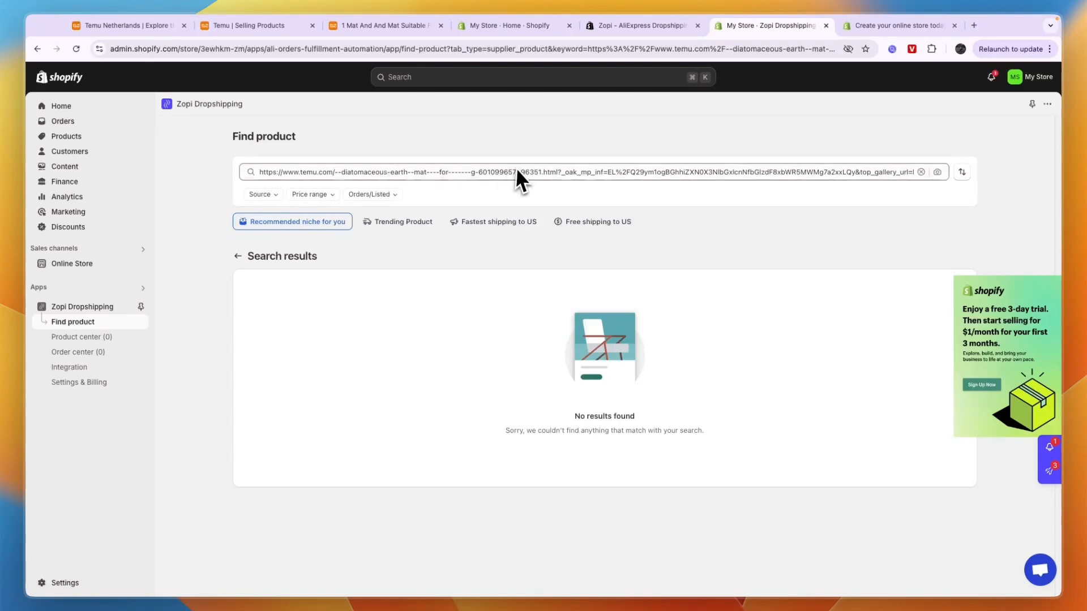
{"action": "left_click", "coordinate": [921, 171]}
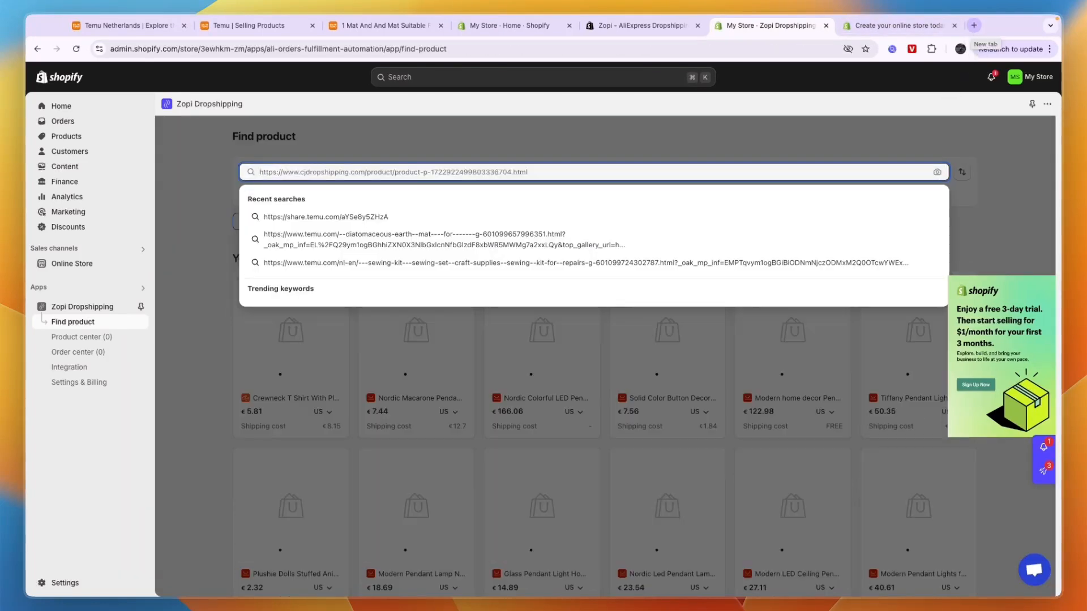
Search the Chrome Web Store for "zopi" in a new browser tab and open the Zopi: AliExpress Product Importer extension page.
{"action": "left_click", "coordinate": [974, 25]}
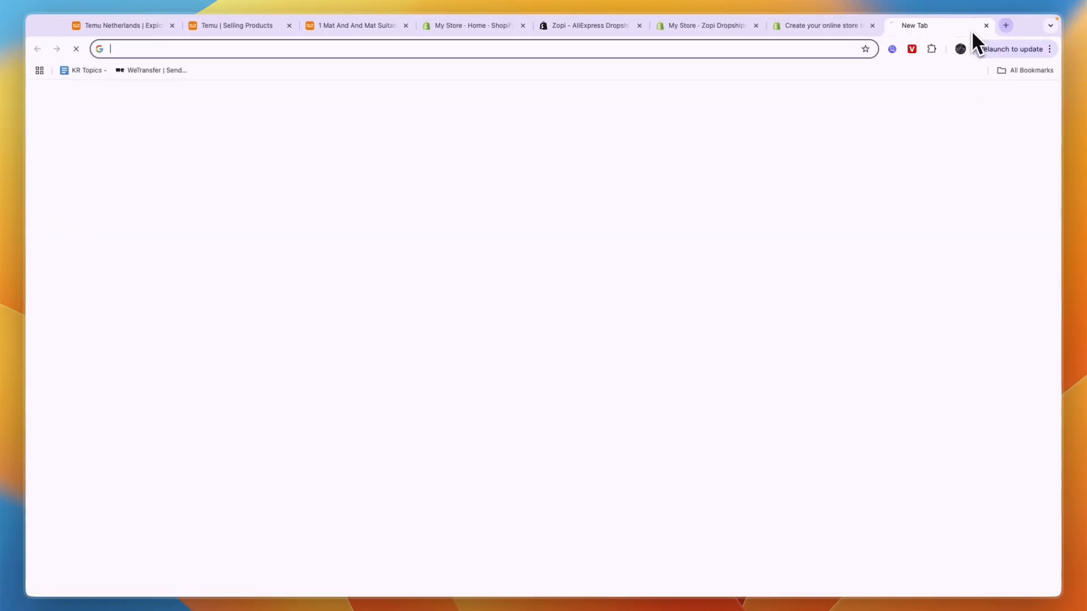
{"action": "type", "text": "chrome web store"}
{"action": "key", "text": "Return"}
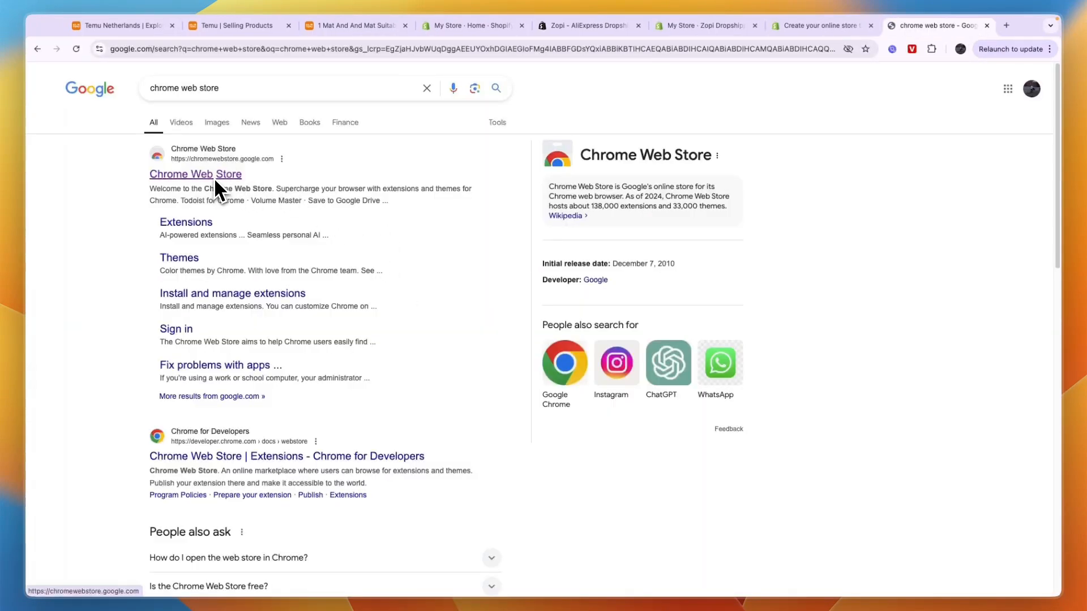
{"action": "left_click", "coordinate": [205, 175]}
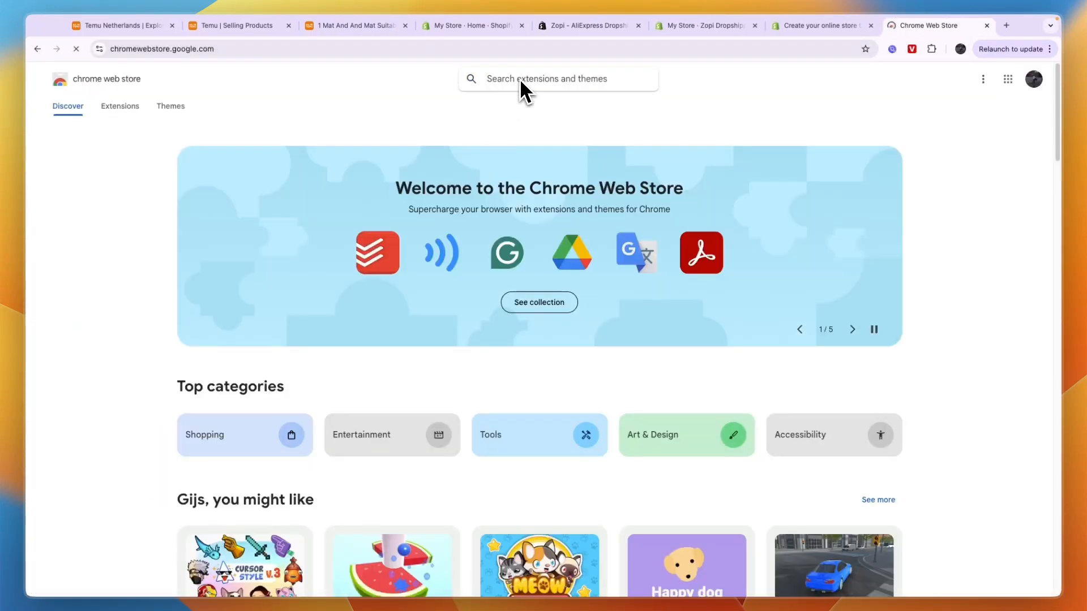
{"action": "type", "text": "zopi"}
{"action": "key", "text": "Return"}
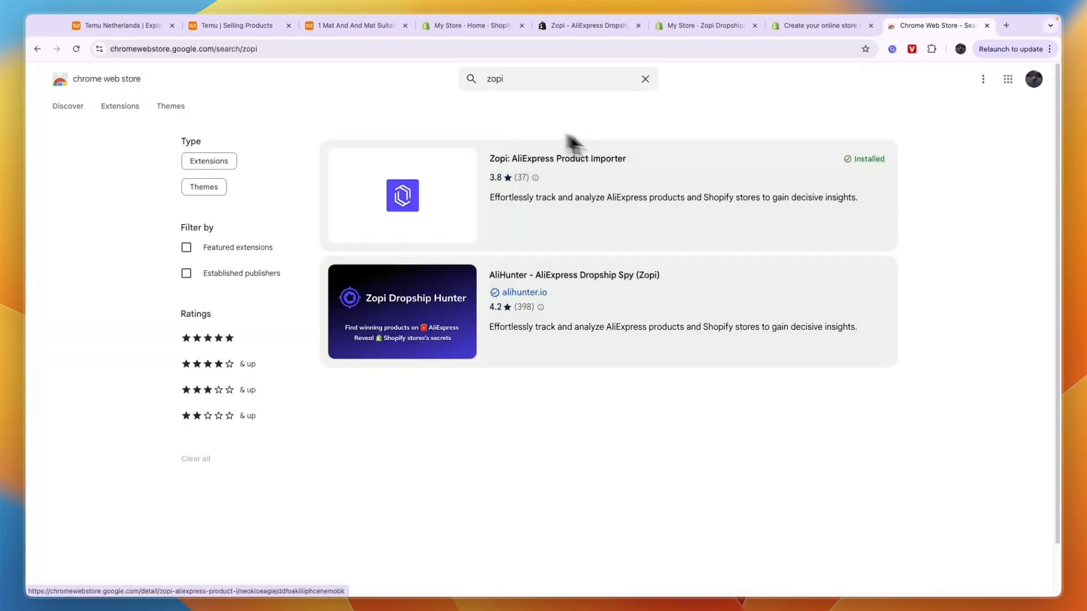
{"action": "left_click", "coordinate": [535, 176]}
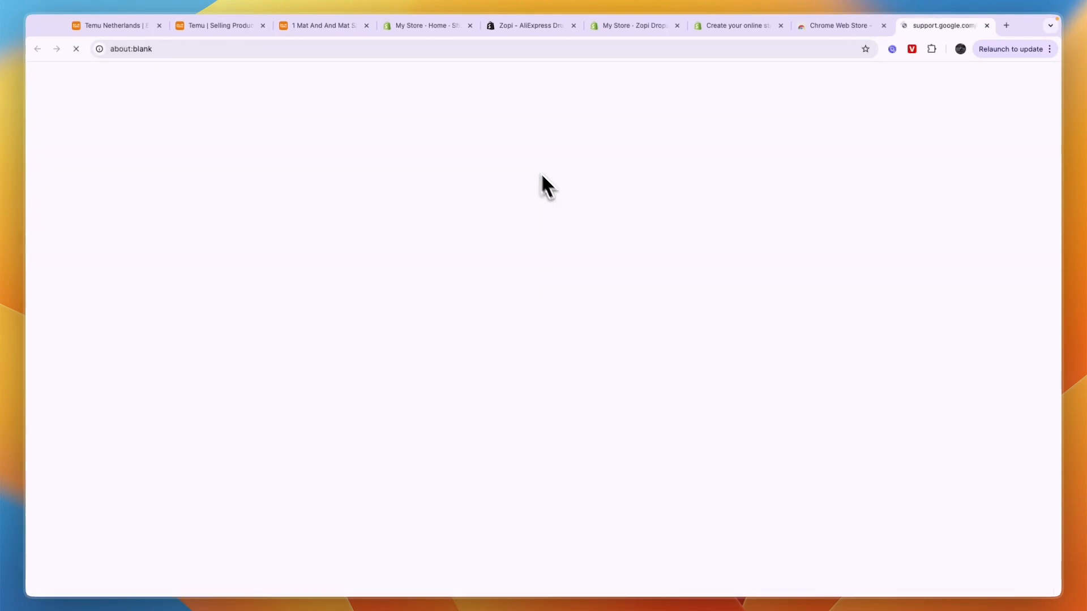
{"action": "key", "text": "super+w"}
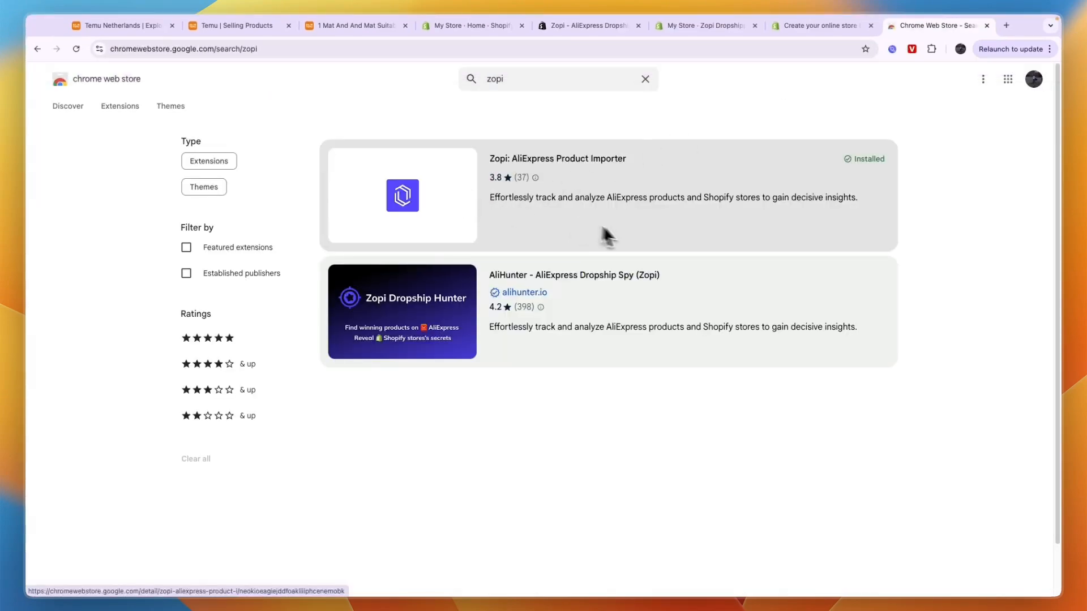
{"action": "left_click", "coordinate": [652, 248]}
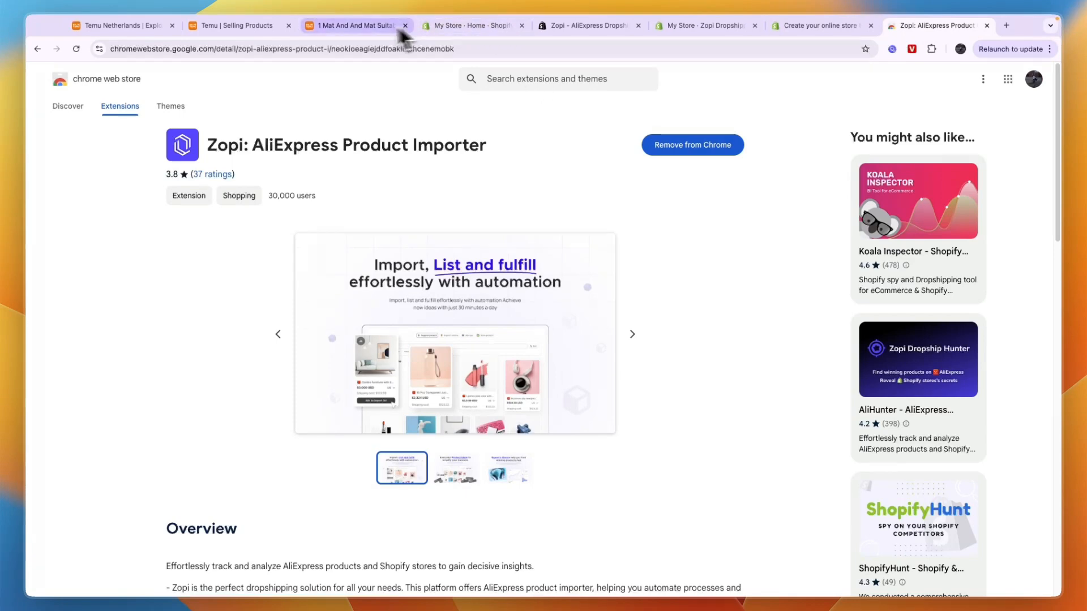
Return to the Temu bath mat page, check the installed browser extensions and add the product to Zopi's import list.
{"action": "left_click", "coordinate": [342, 26]}
{"action": "left_click", "coordinate": [190, 333]}
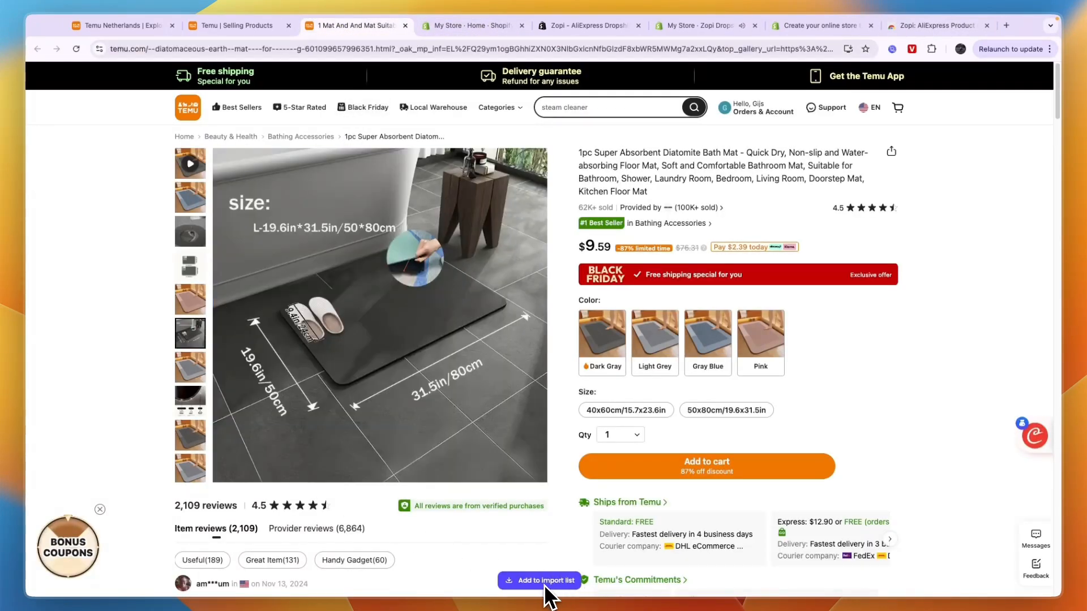
{"action": "left_click", "coordinate": [931, 49]}
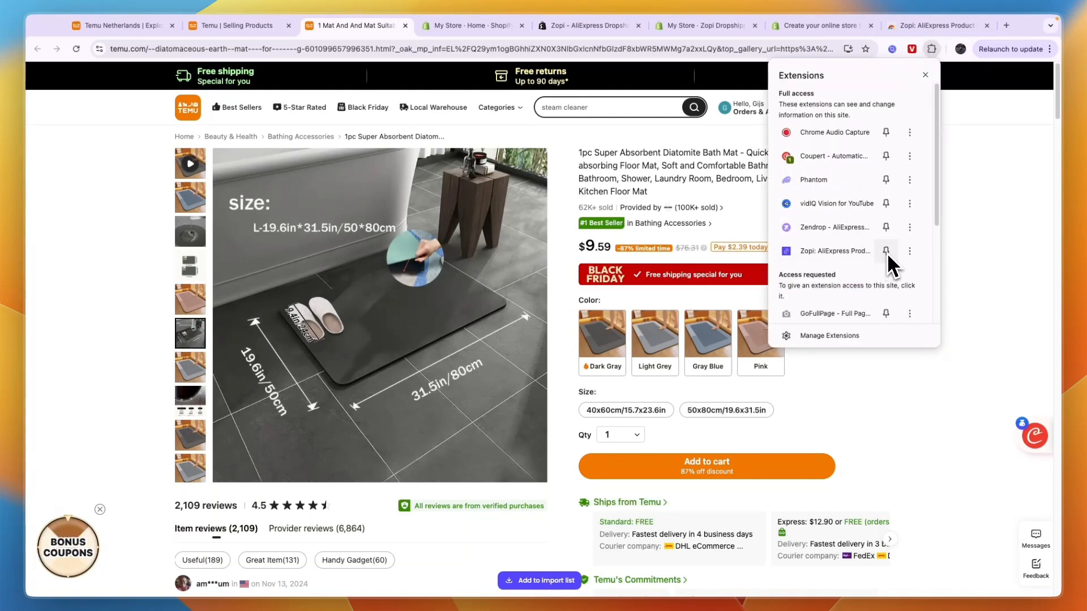
{"action": "left_click", "coordinate": [955, 226]}
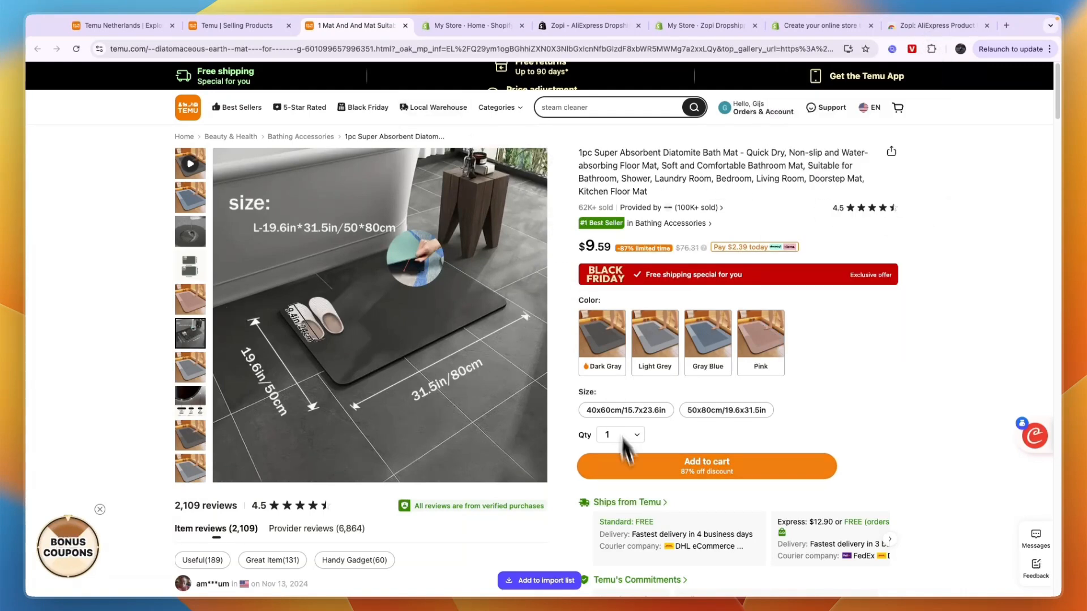
{"action": "left_click", "coordinate": [549, 583]}
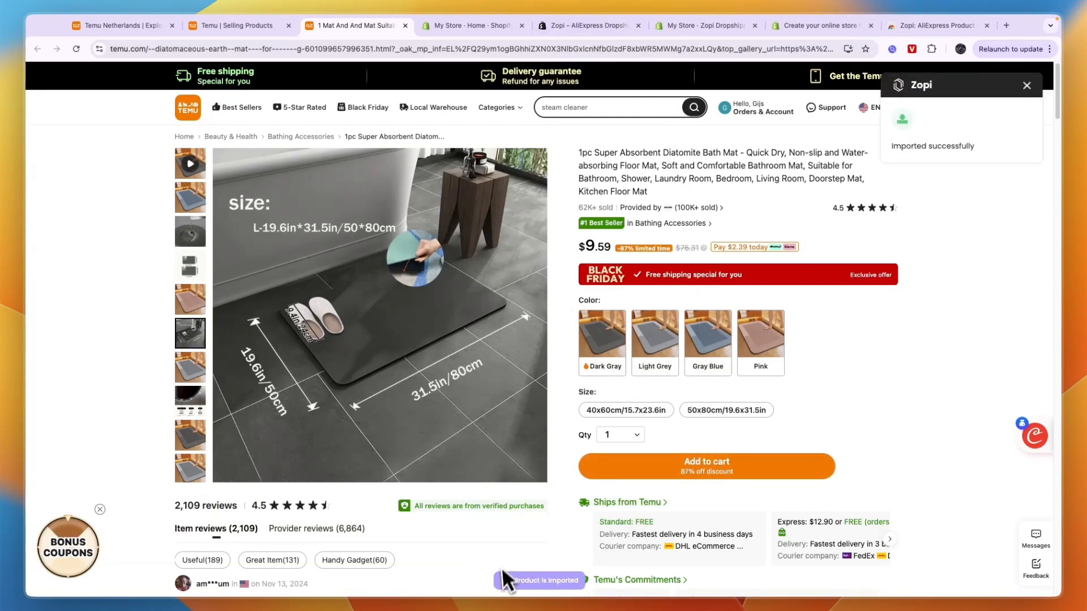
Open Zopi's Product center in the Shopify admin, close the support chat and skip the push-product tip.
{"action": "left_click", "coordinate": [810, 27]}
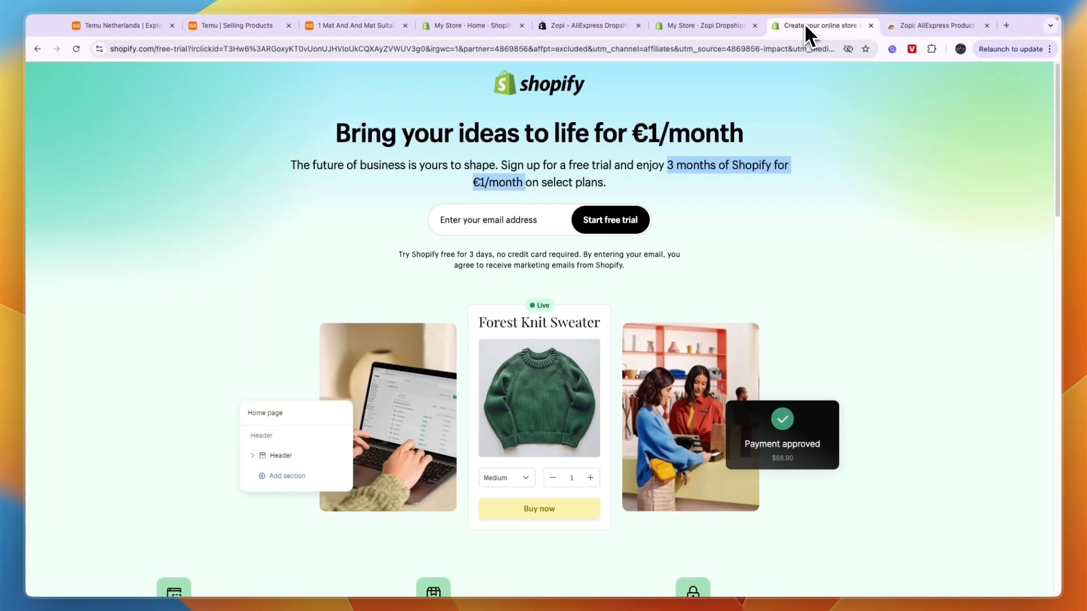
{"action": "left_click", "coordinate": [707, 26]}
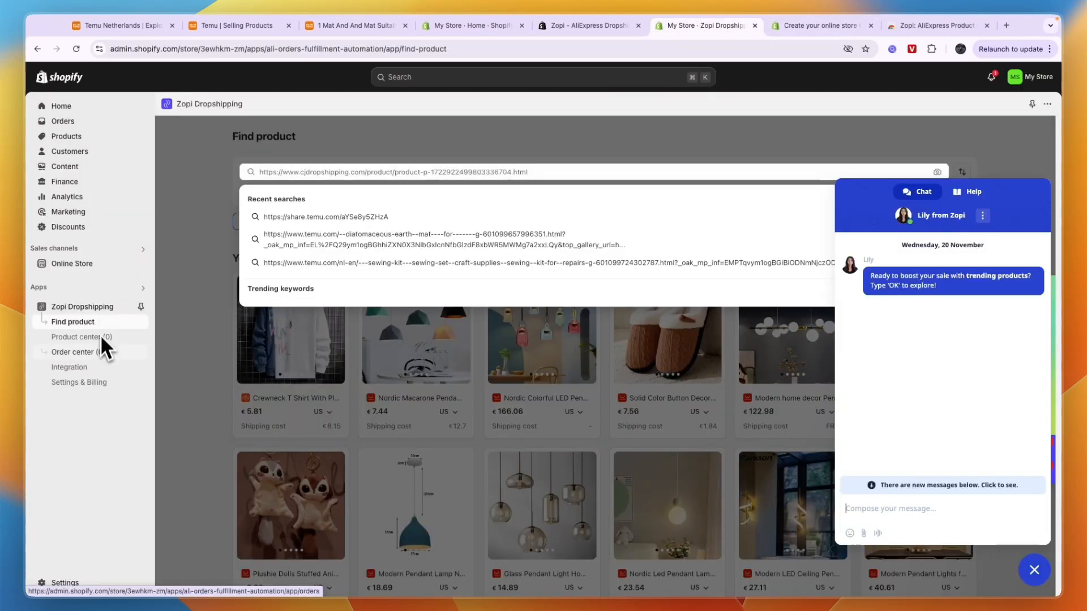
{"action": "left_click", "coordinate": [100, 336]}
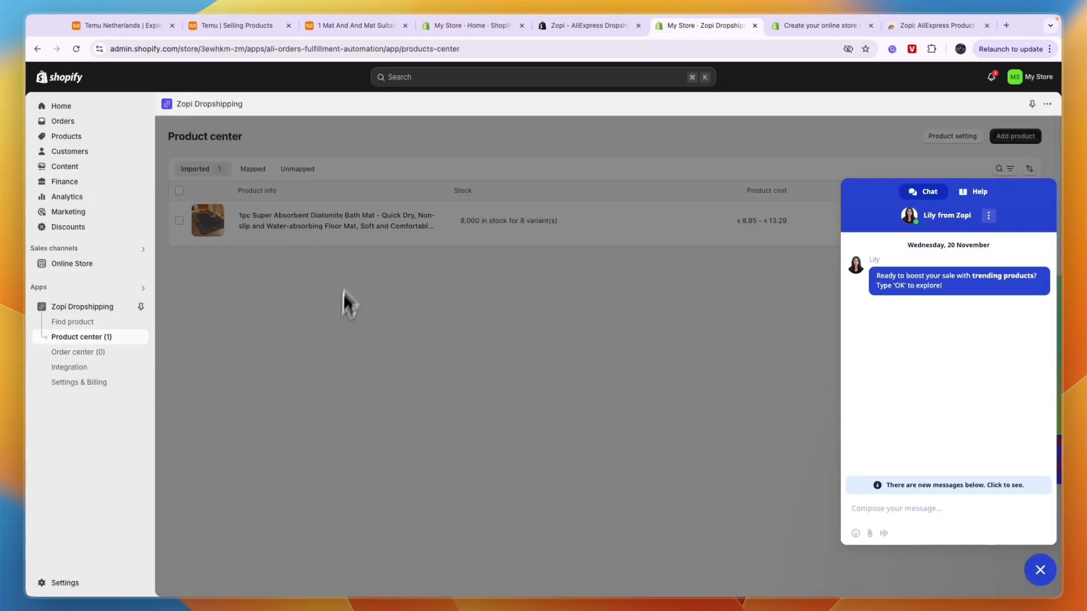
{"action": "left_click", "coordinate": [1040, 570]}
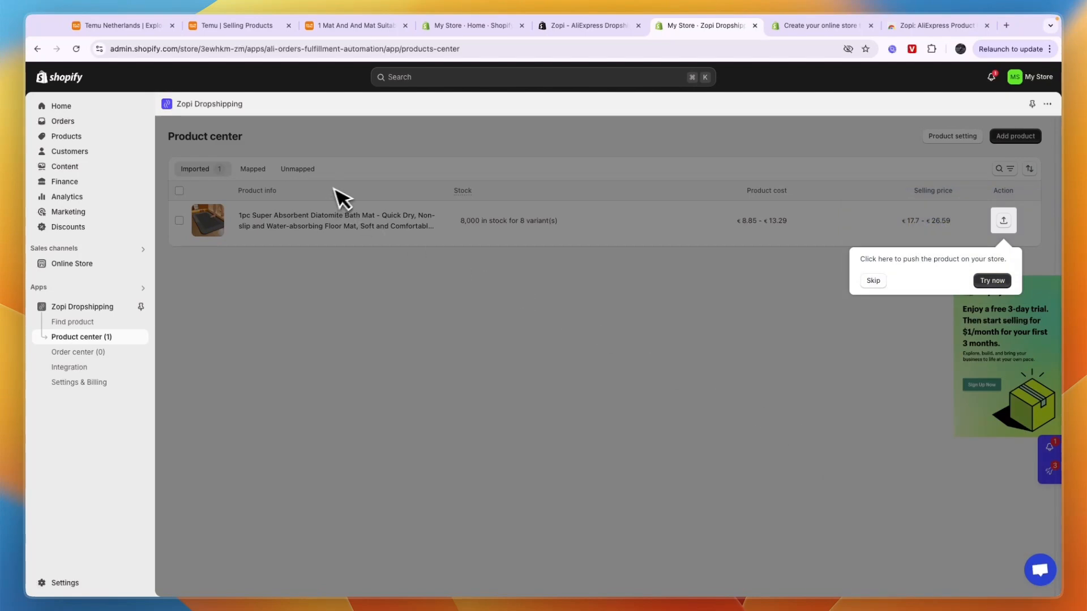
{"action": "left_click", "coordinate": [873, 281]}
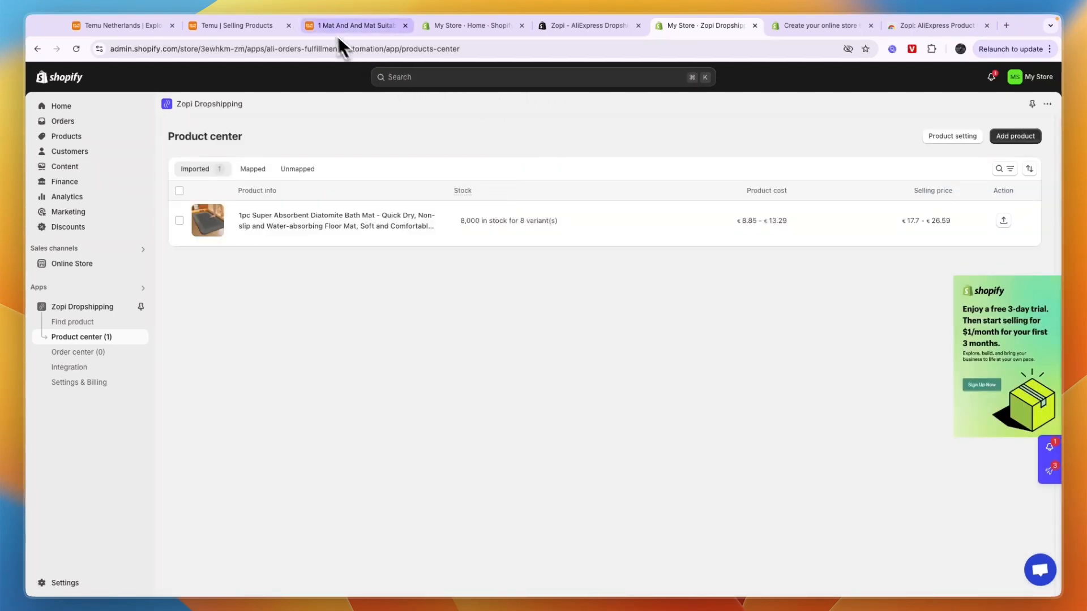
Open the Arched Full Length Mirror from Temu's Best Sellers and add it to Zopi's import list.
{"action": "left_click", "coordinate": [326, 25]}
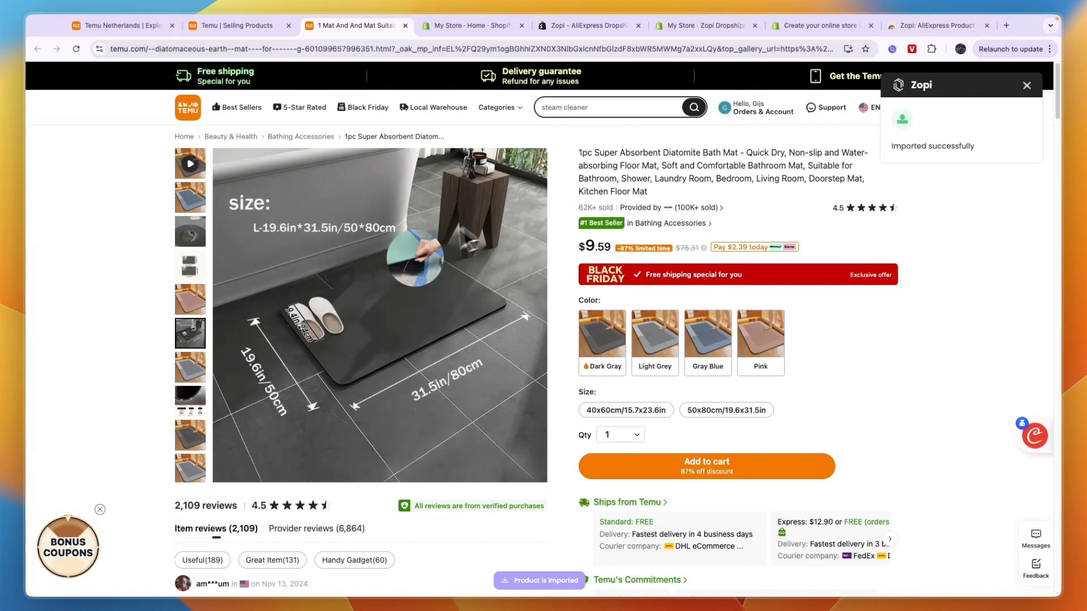
{"action": "scroll", "coordinate": [339, 255], "scroll_direction": "down", "scroll_amount": 2}
{"action": "scroll", "coordinate": [227, 136], "scroll_direction": "up", "scroll_amount": 2}
{"action": "left_click", "coordinate": [227, 114]}
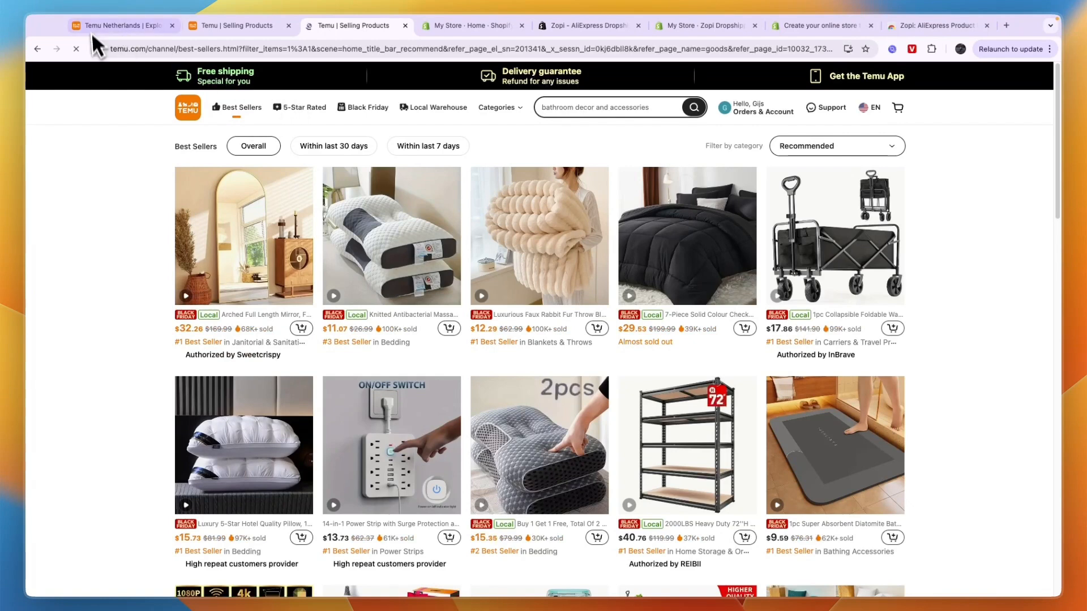
{"action": "left_click", "coordinate": [236, 263]}
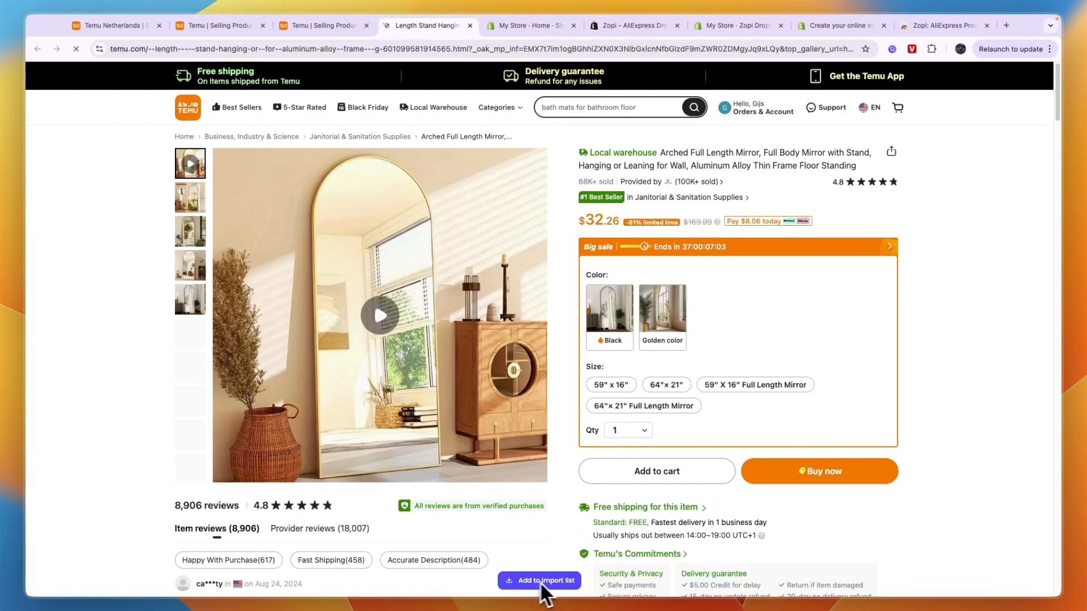
{"action": "left_click", "coordinate": [556, 583]}
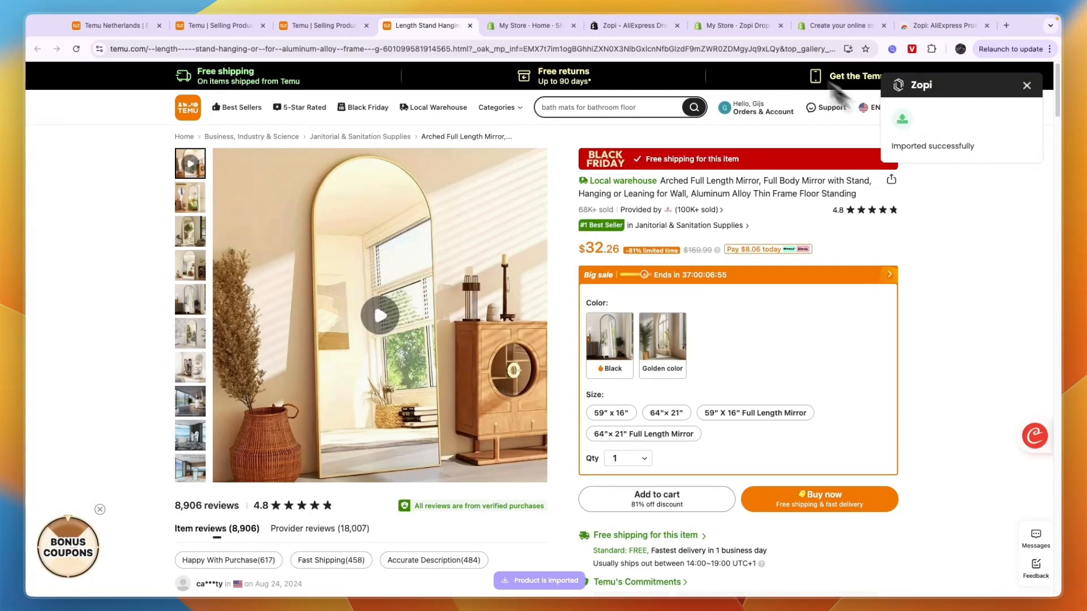
Refresh Zopi's Product center in Shopify and push the bath mat and the arched mirror to the store.
{"action": "left_click", "coordinate": [743, 25]}
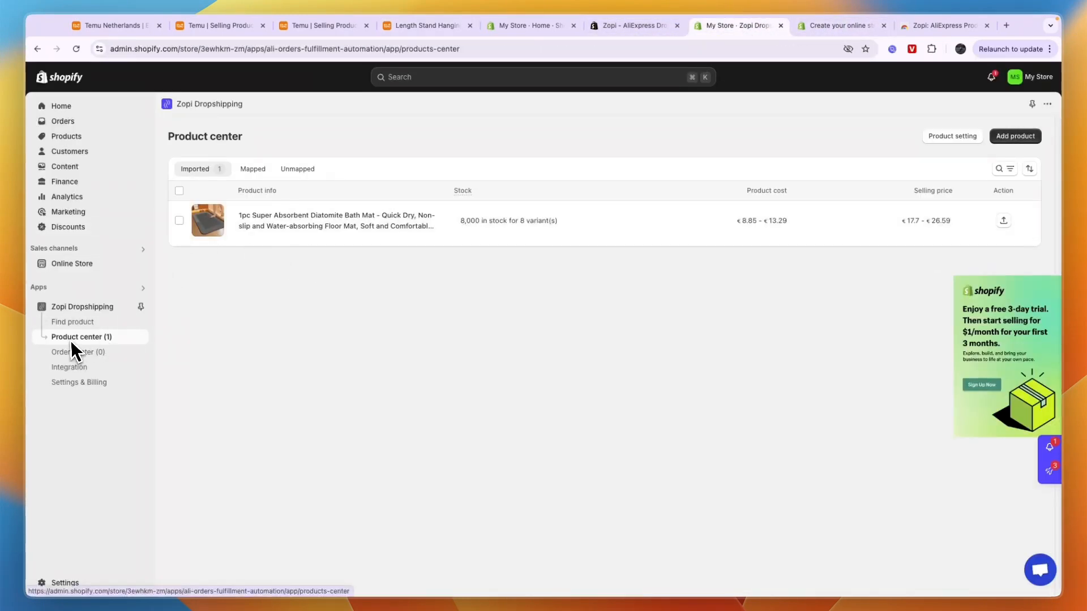
{"action": "left_click", "coordinate": [74, 327]}
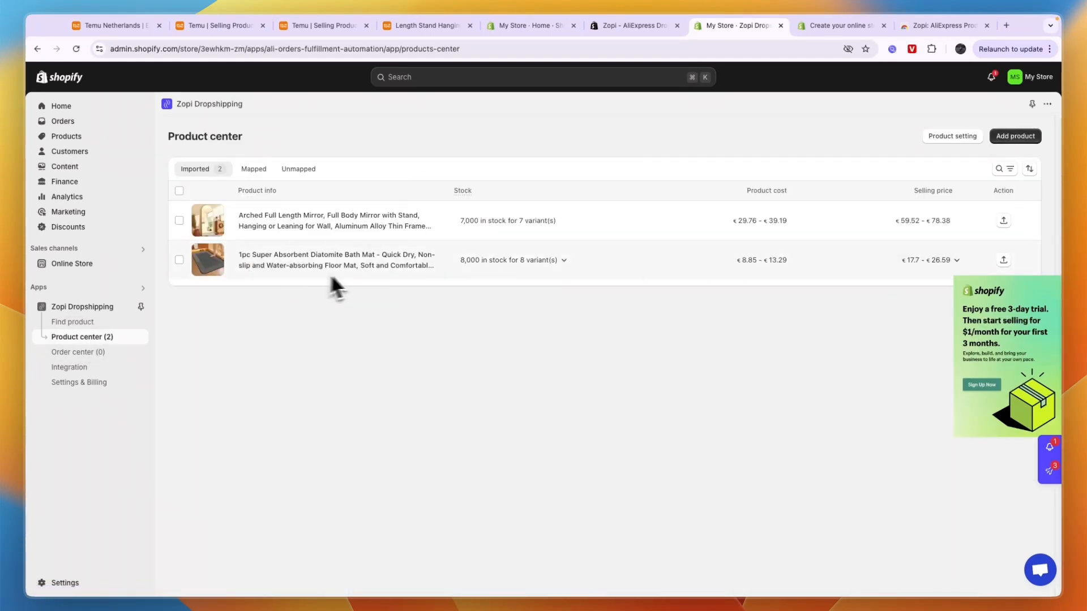
{"action": "left_click", "coordinate": [1008, 259]}
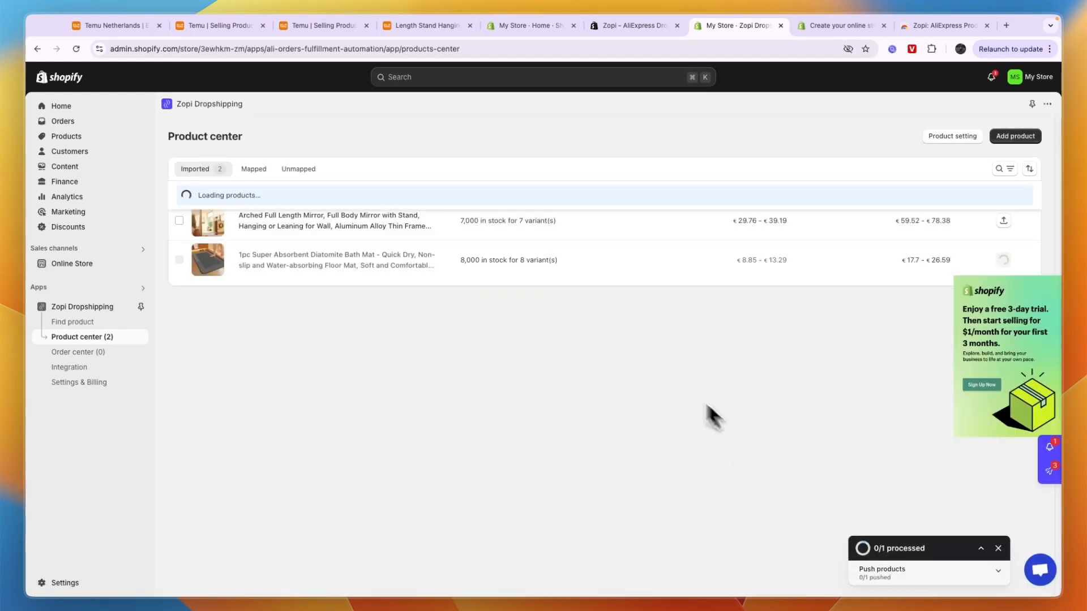
{"action": "left_click", "coordinate": [1003, 221]}
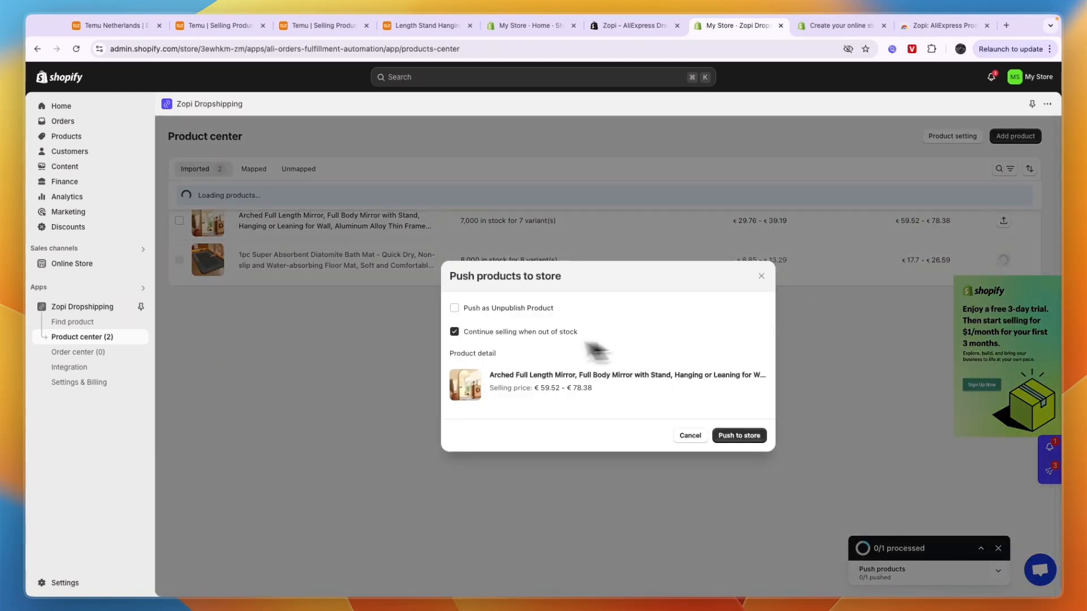
{"action": "left_click", "coordinate": [728, 434]}
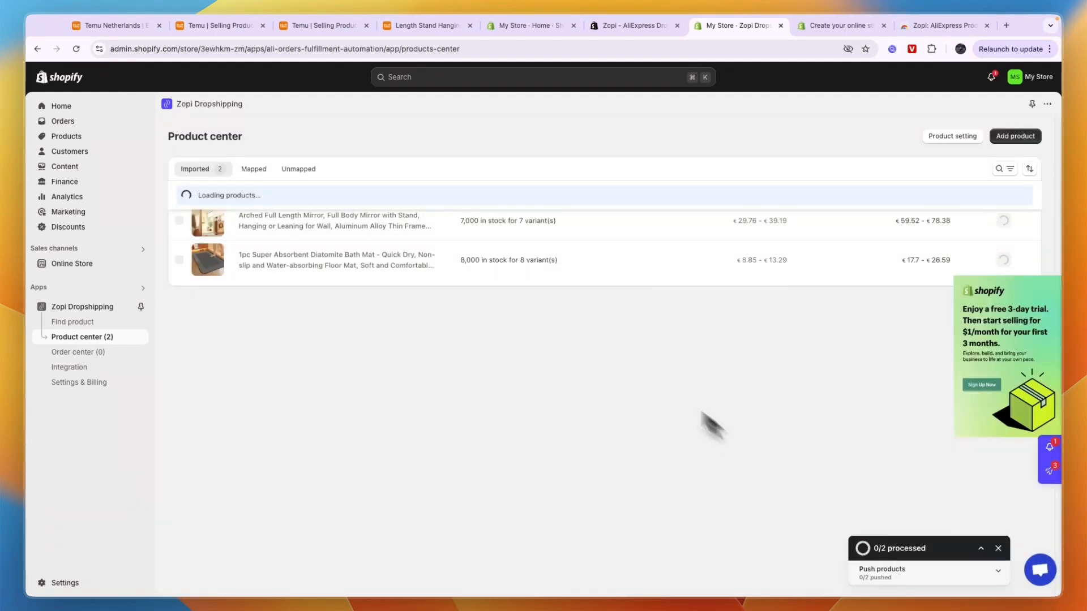
Open the bath mat in the Shopify product list and review its description, media, variants and prices.
{"action": "left_click", "coordinate": [73, 138]}
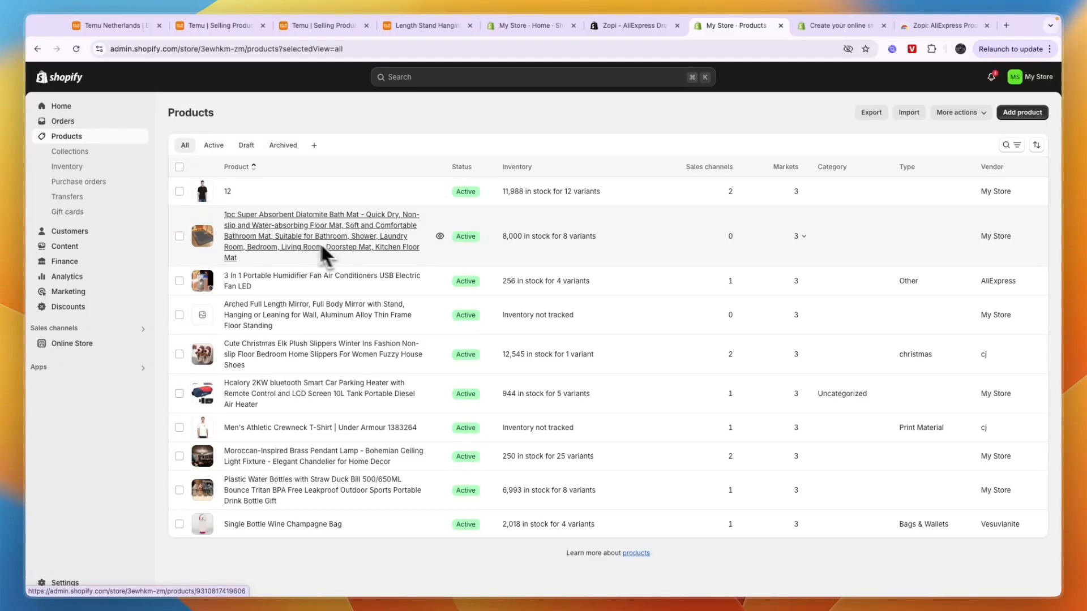
{"action": "left_click", "coordinate": [348, 247]}
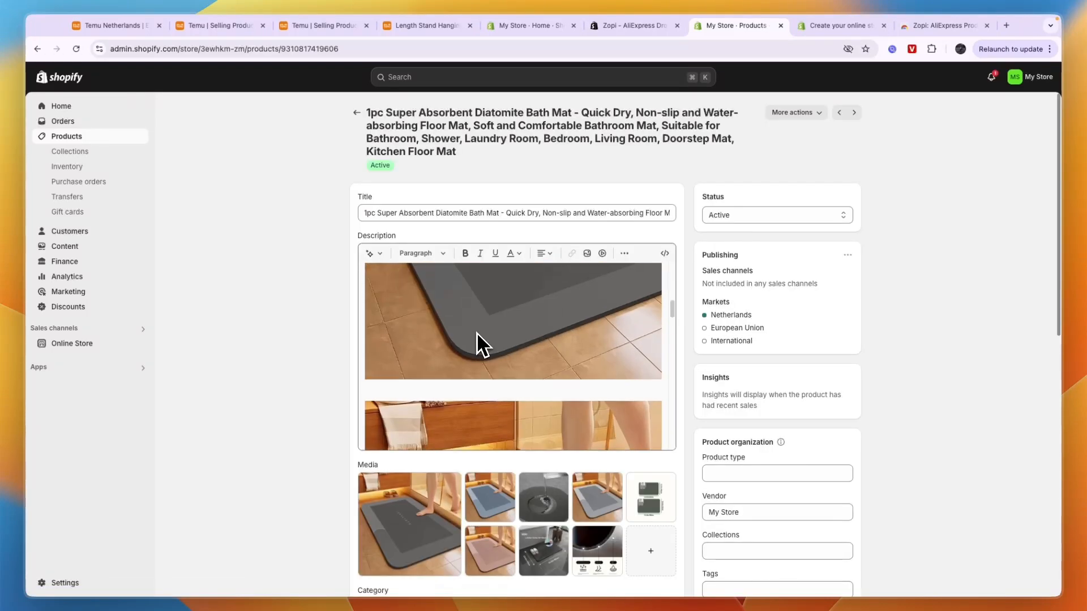
{"action": "scroll", "coordinate": [487, 240], "scroll_direction": "down", "scroll_amount": 3}
{"action": "scroll", "coordinate": [498, 246], "scroll_direction": "down", "scroll_amount": 2}
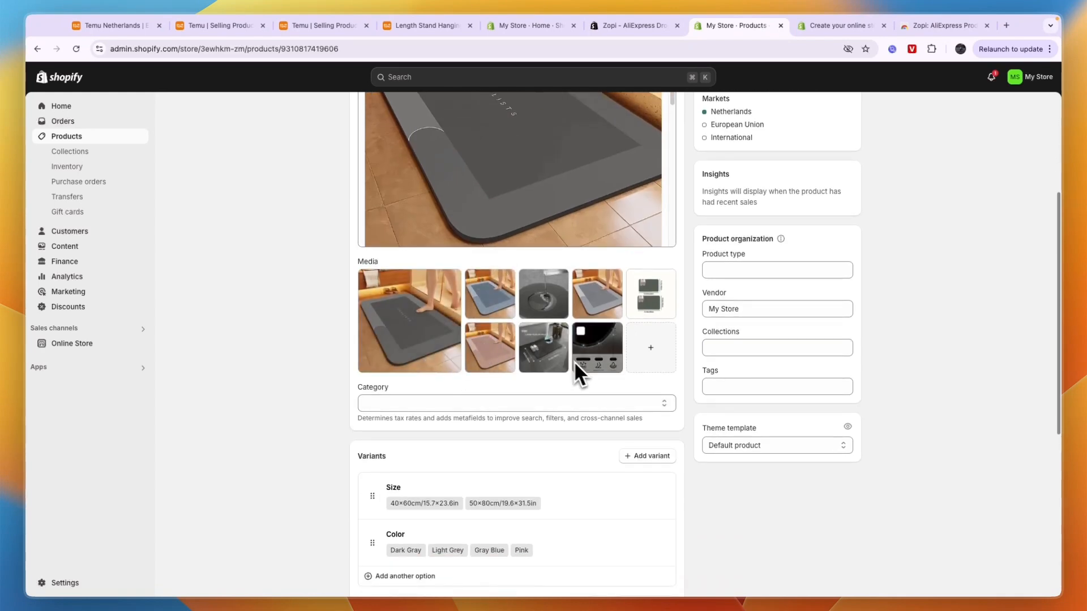
{"action": "scroll", "coordinate": [566, 365], "scroll_direction": "down", "scroll_amount": 5}
{"action": "scroll", "coordinate": [566, 367], "scroll_direction": "down", "scroll_amount": 1}
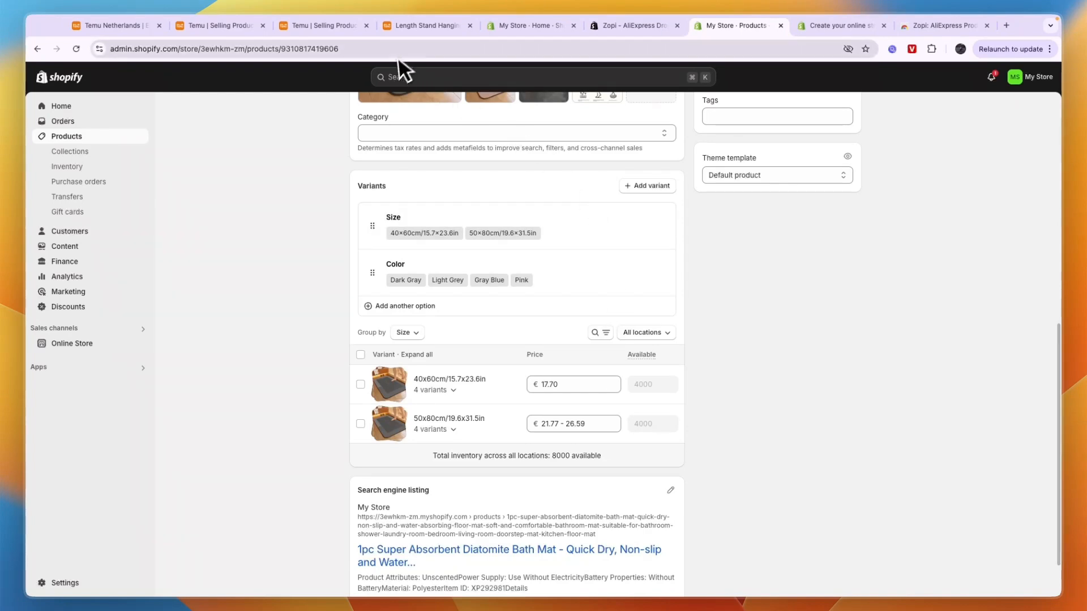
{"action": "left_click", "coordinate": [422, 26]}
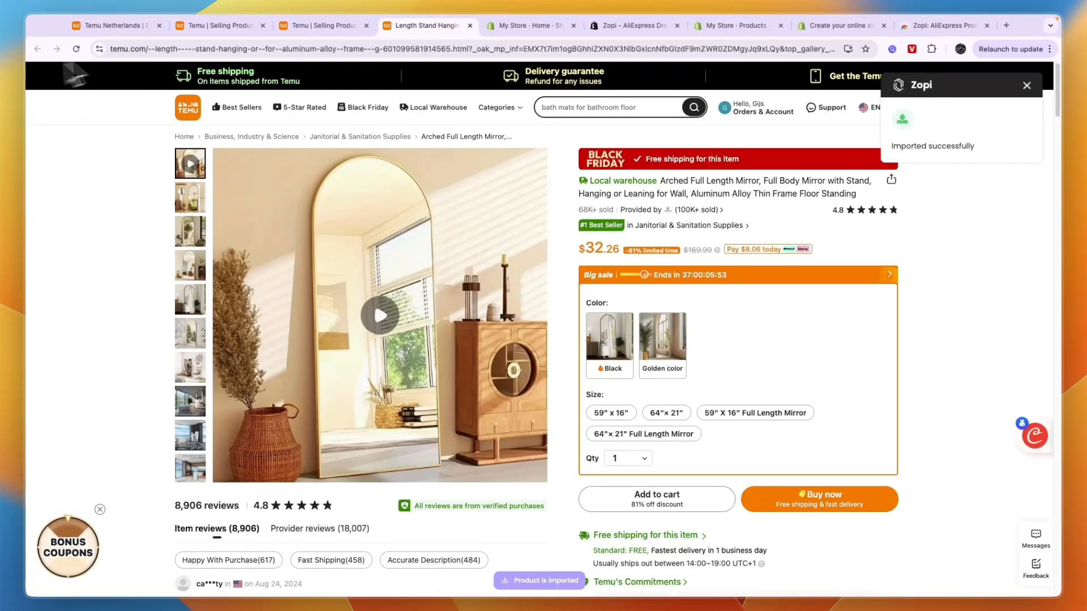
{"action": "left_click", "coordinate": [294, 37]}
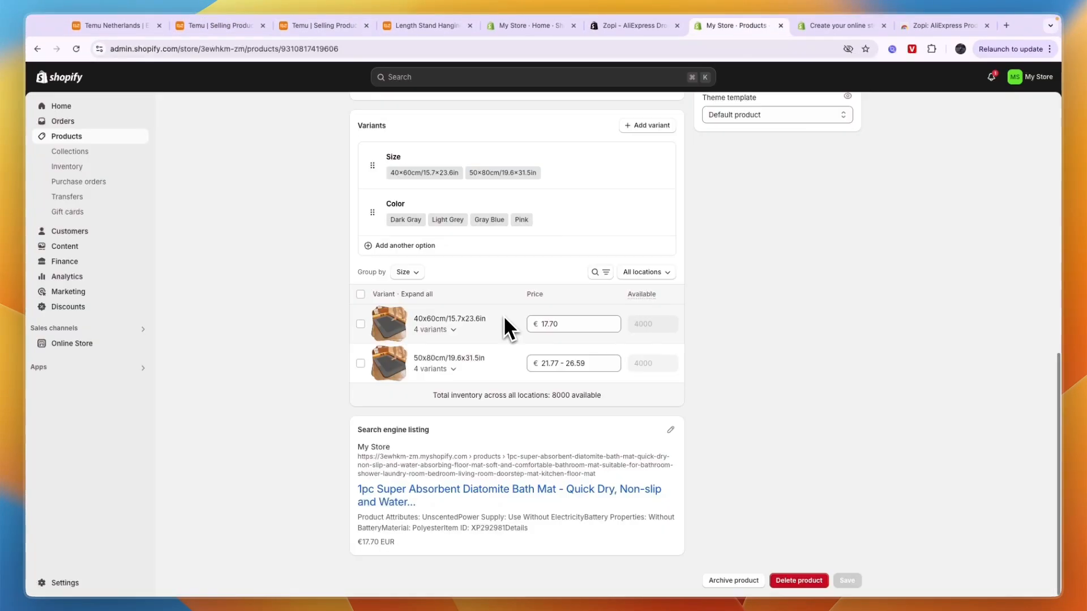
{"action": "scroll", "coordinate": [509, 320], "scroll_direction": "up", "scroll_amount": 5}
{"action": "scroll", "coordinate": [514, 323], "scroll_direction": "up", "scroll_amount": 5}
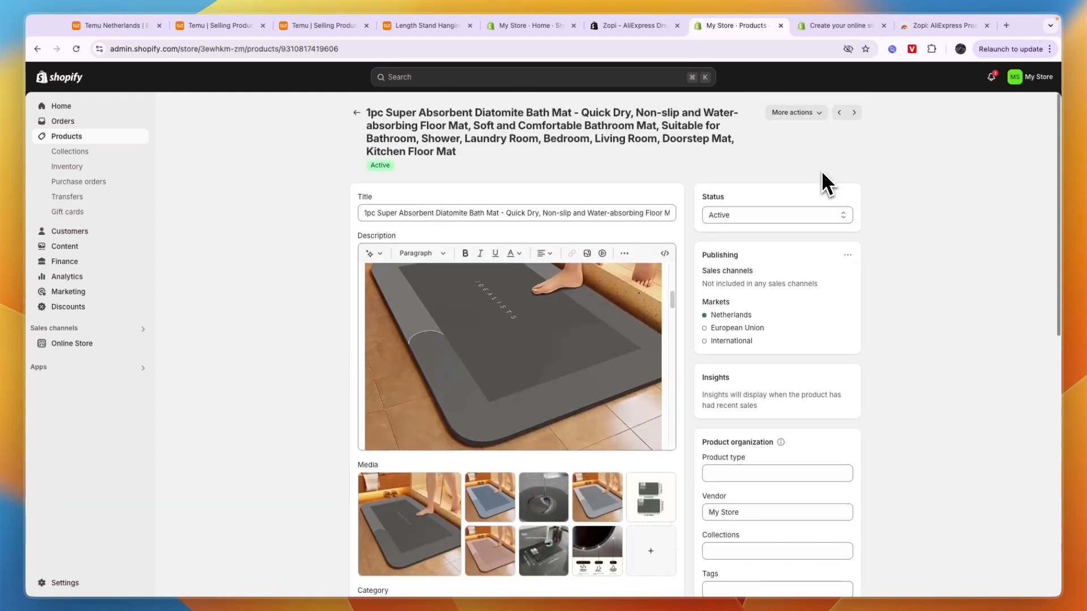
Check the bath mat's status options without changing them and open the product's storefront preview.
{"action": "left_click", "coordinate": [748, 216]}
{"action": "key", "text": "Escape"}
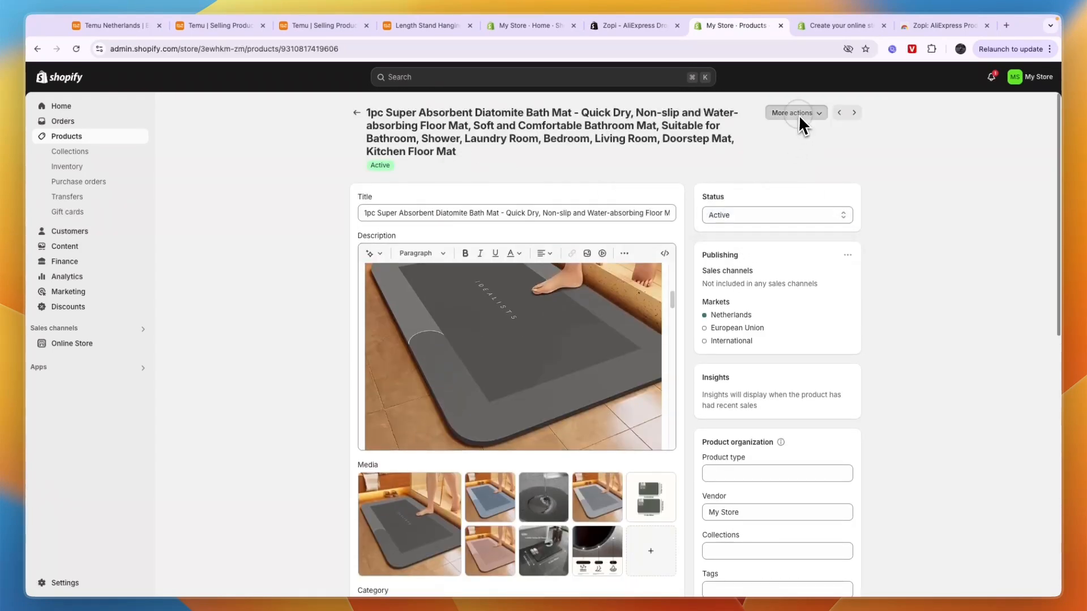
{"action": "left_click", "coordinate": [795, 113]}
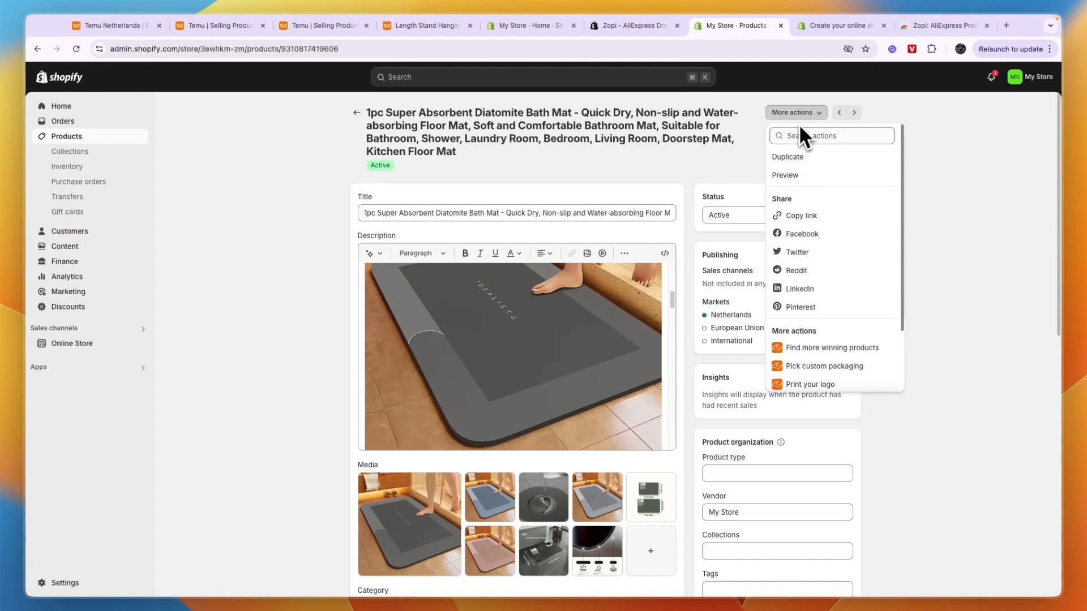
{"action": "left_click", "coordinate": [797, 175]}
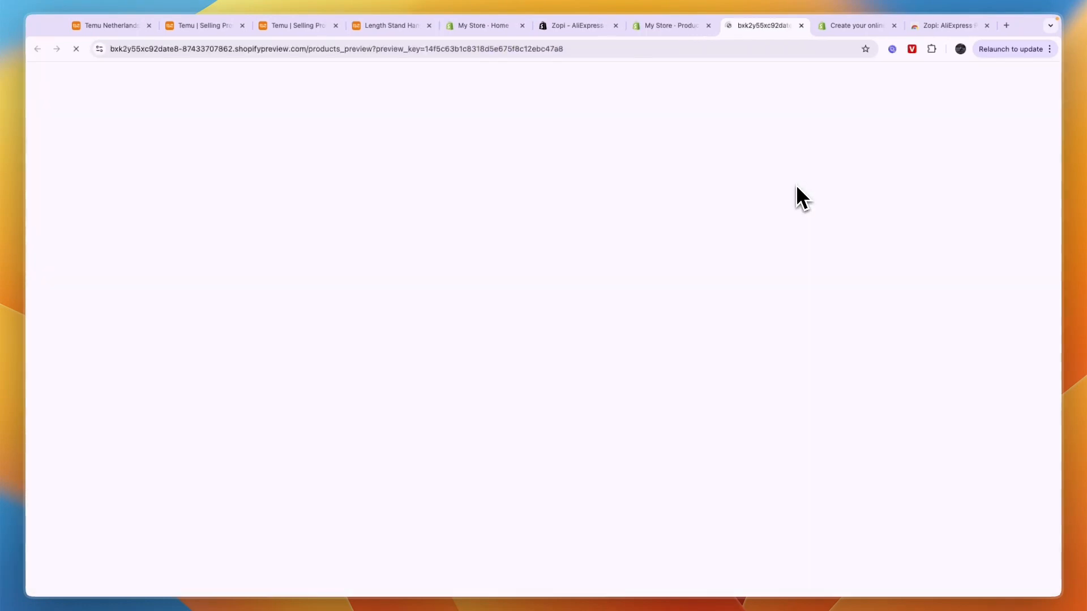
Look through the bath mat's storefront preview, including its images, price, size and color options, and close the preview.
{"action": "scroll", "coordinate": [686, 286], "scroll_direction": "down", "scroll_amount": 3}
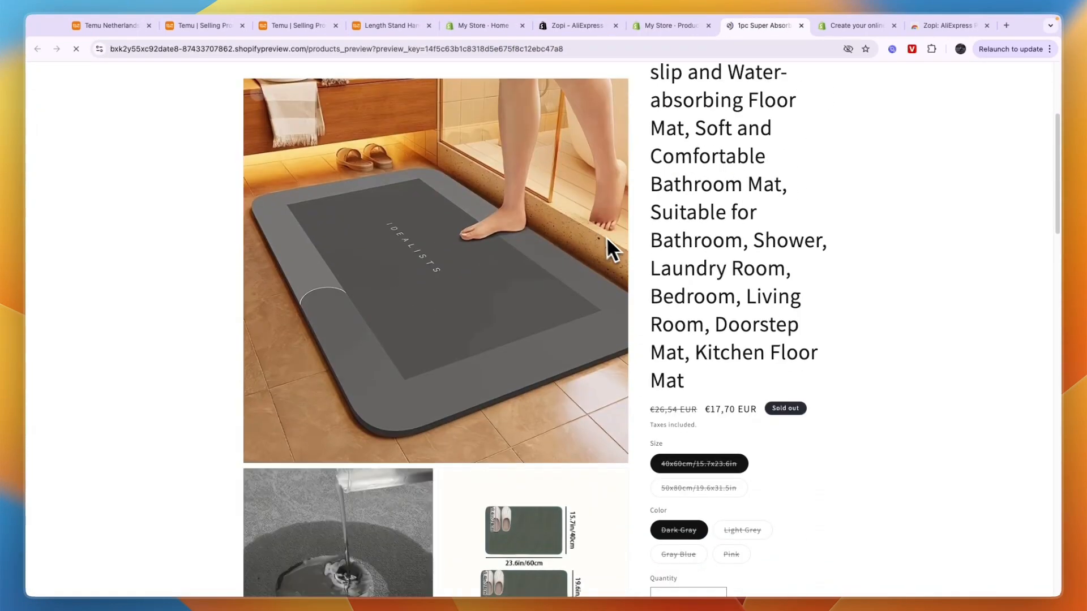
{"action": "scroll", "coordinate": [607, 238], "scroll_direction": "down", "scroll_amount": 10}
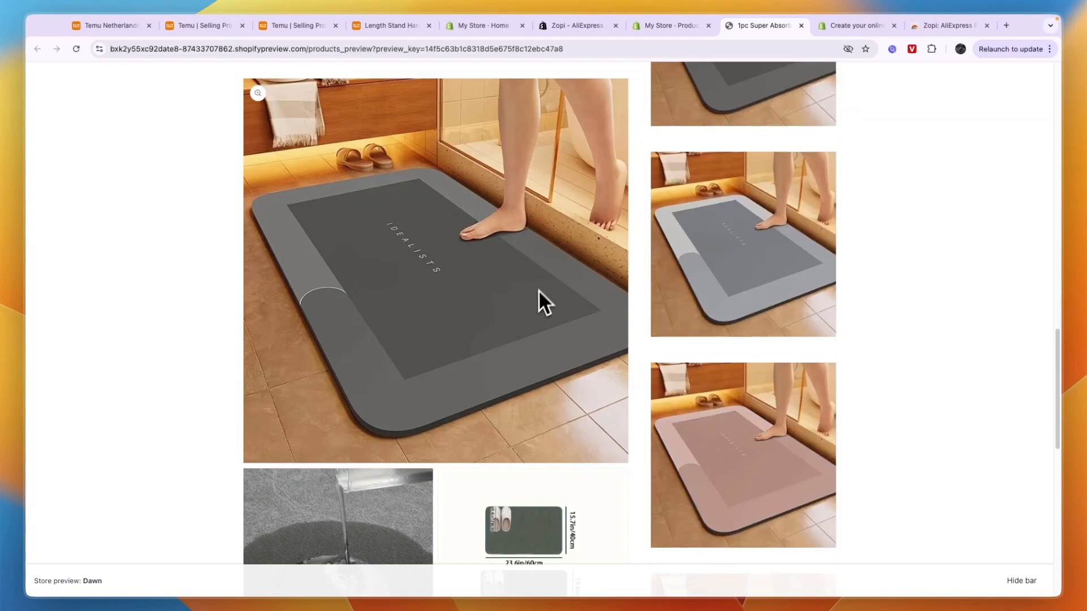
{"action": "scroll", "coordinate": [538, 291], "scroll_direction": "down", "scroll_amount": 9}
{"action": "scroll", "coordinate": [388, 231], "scroll_direction": "up", "scroll_amount": 7}
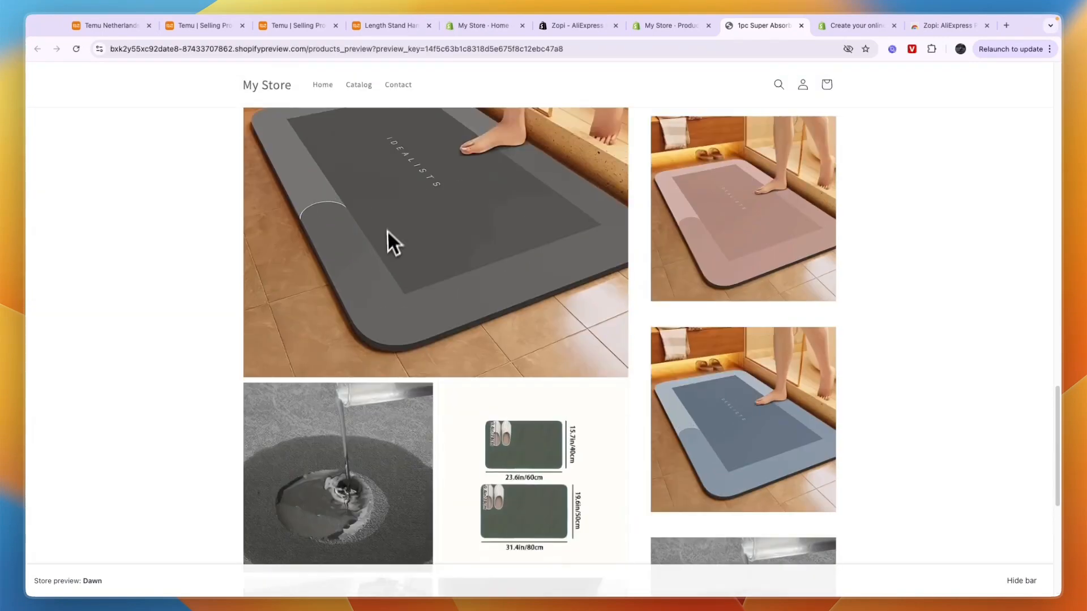
{"action": "scroll", "coordinate": [389, 238], "scroll_direction": "up", "scroll_amount": 5}
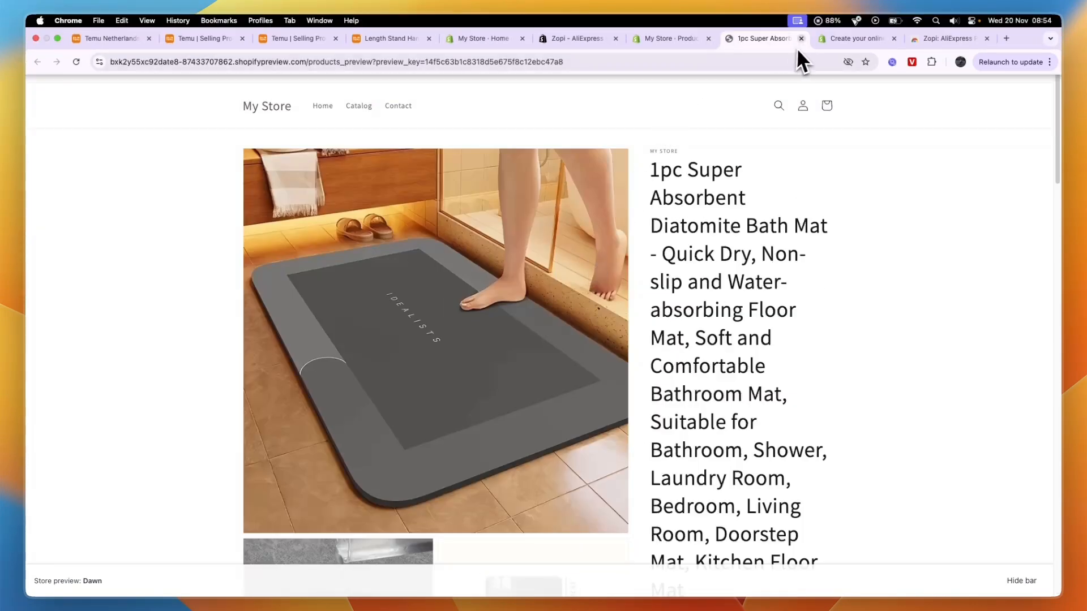
{"action": "left_click", "coordinate": [801, 38]}
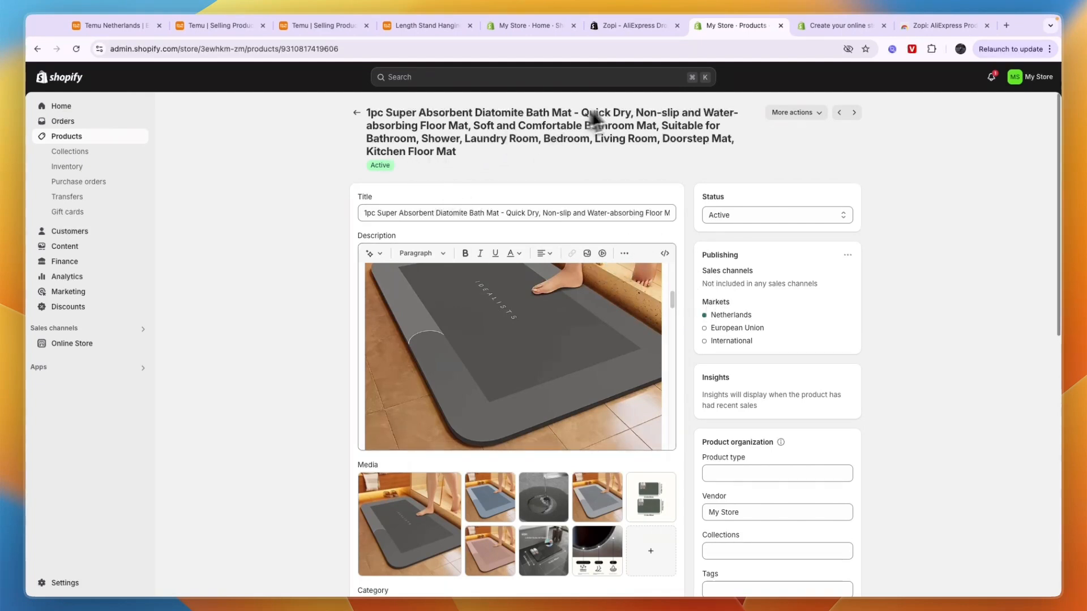
Open the Zopi Dropshipping app from the store's installed apps and view its Order center.
{"action": "left_click", "coordinate": [60, 372]}
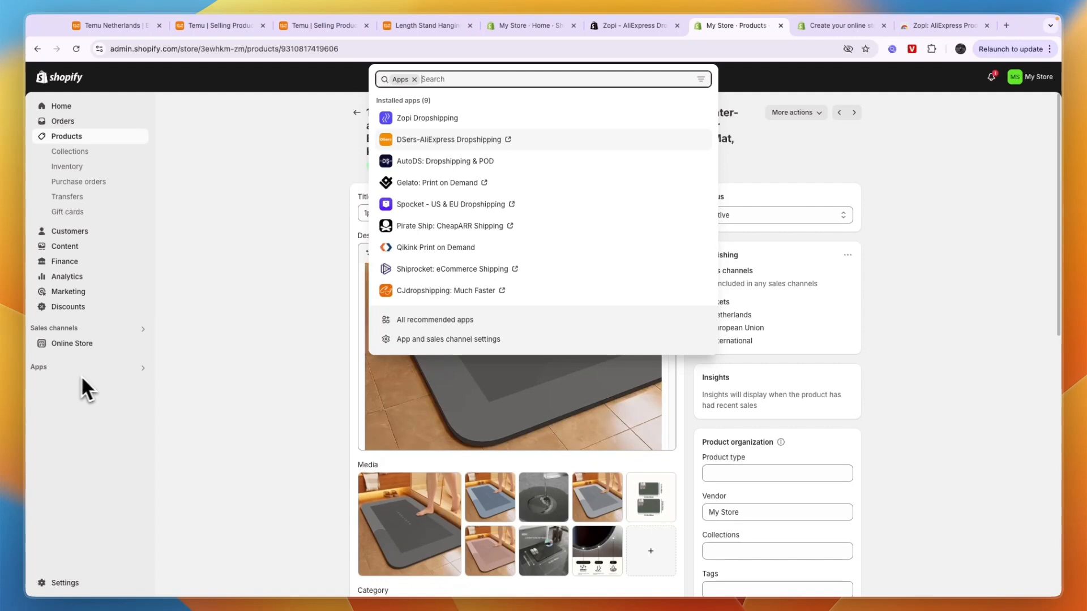
{"action": "left_click", "coordinate": [431, 119]}
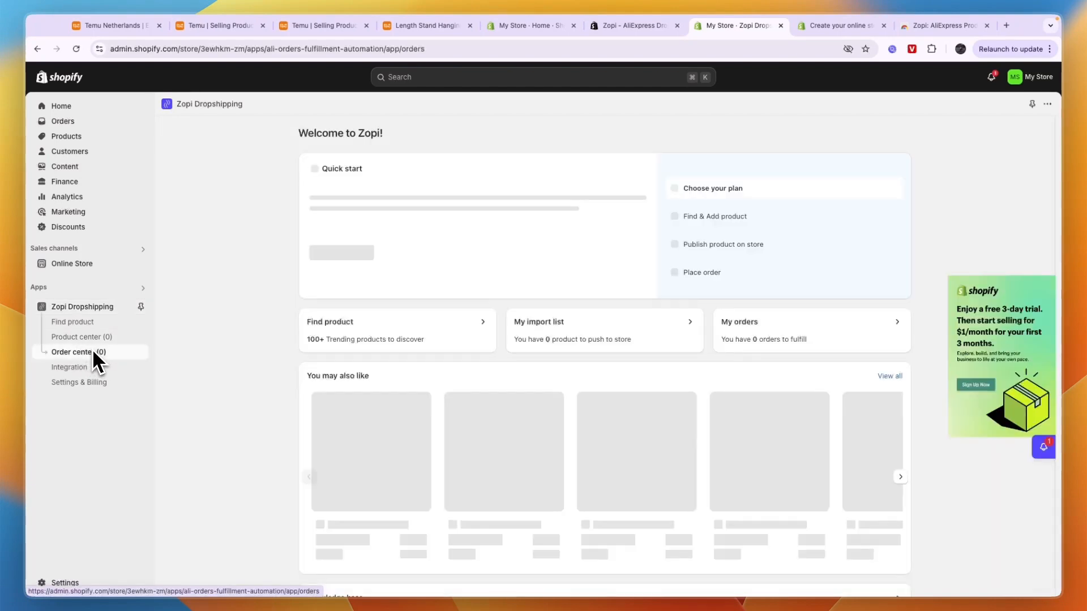
{"action": "left_click", "coordinate": [90, 350]}
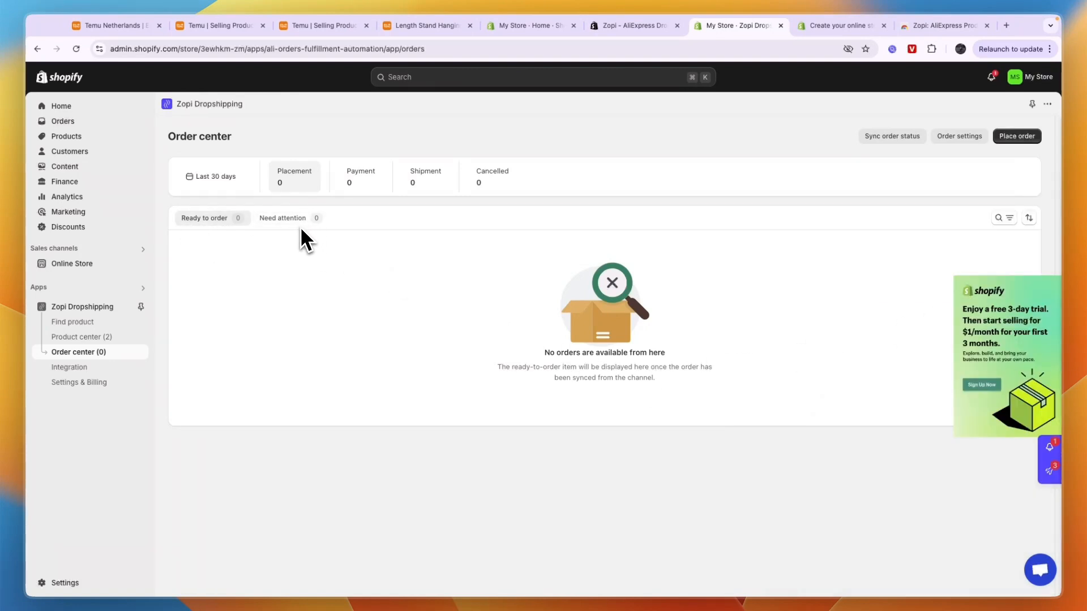
Review Zopi's order settings for automation, AliExpress shipping methods and order info overrides, and return to the Order center.
{"action": "left_click", "coordinate": [966, 138]}
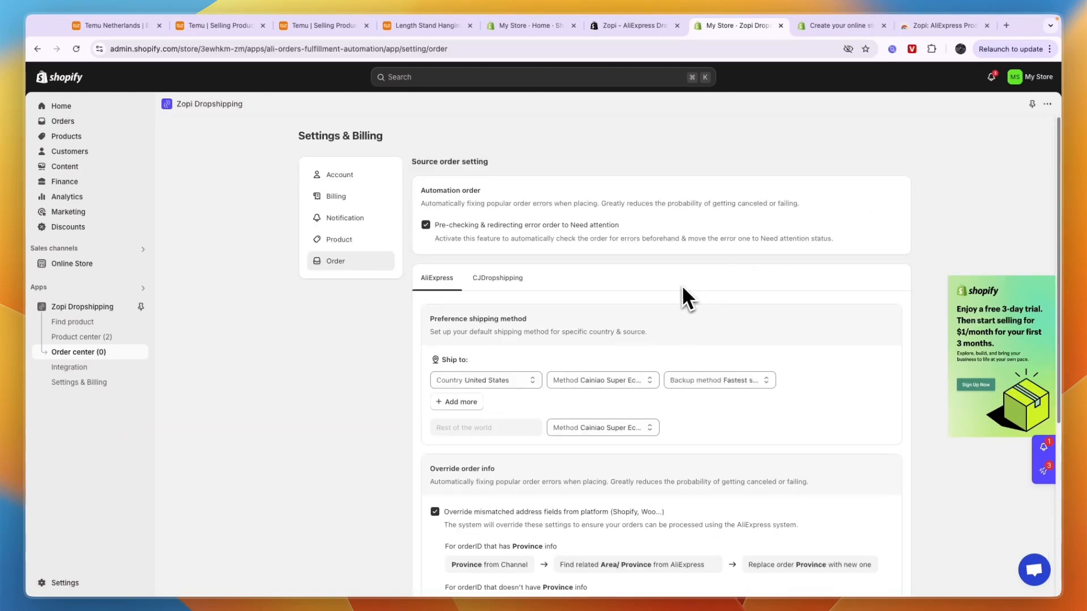
{"action": "scroll", "coordinate": [566, 317], "scroll_direction": "down", "scroll_amount": 1}
{"action": "scroll", "coordinate": [528, 364], "scroll_direction": "down", "scroll_amount": 5}
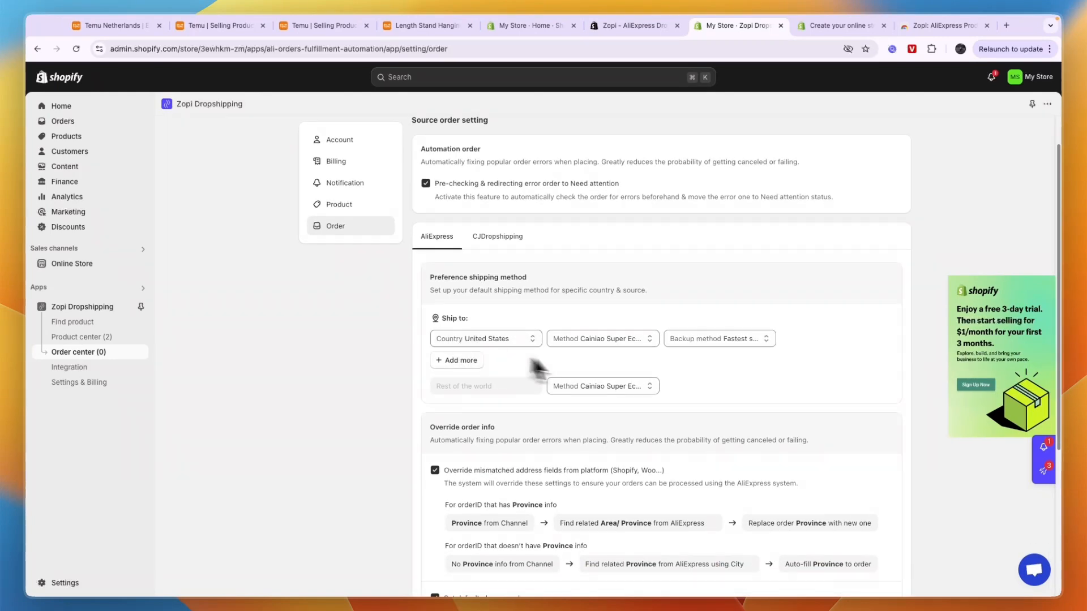
{"action": "left_click", "coordinate": [94, 351]}
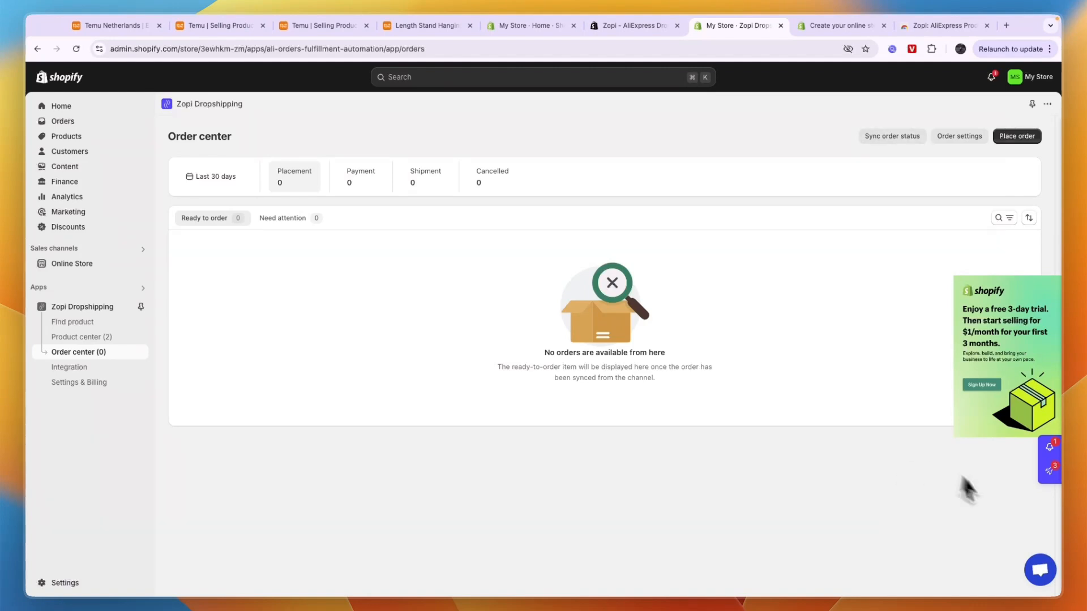
Compare Zopi's Free, Starter, Basic, Advanced and Premium plans in the billing settings, and switch to the open Shopify free trial page.
{"action": "left_click", "coordinate": [95, 383]}
{"action": "left_click", "coordinate": [364, 199]}
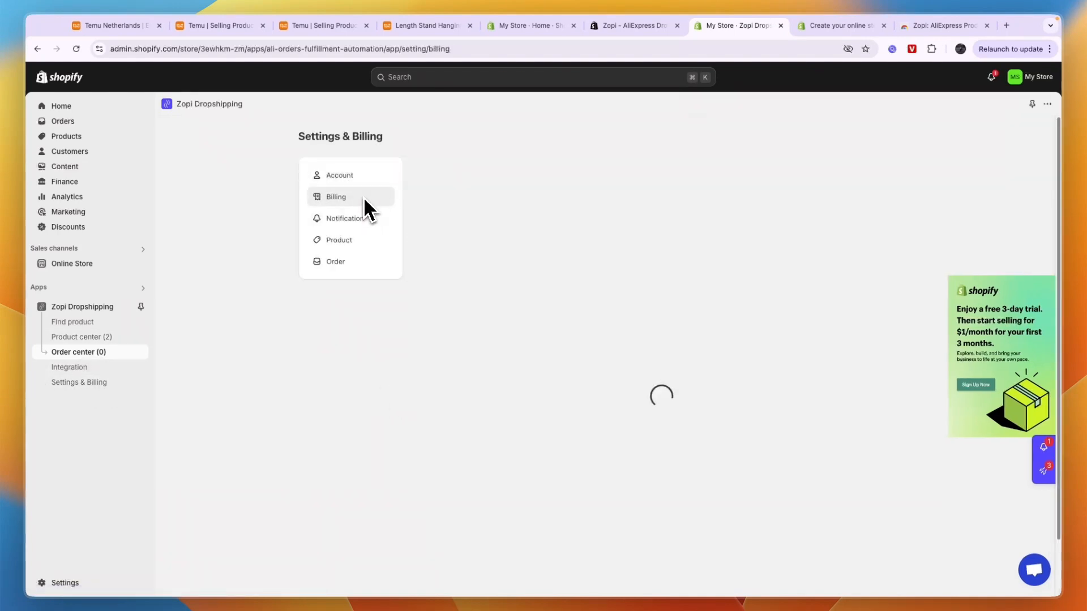
{"action": "left_click", "coordinate": [532, 290]}
{"action": "left_click", "coordinate": [897, 392]}
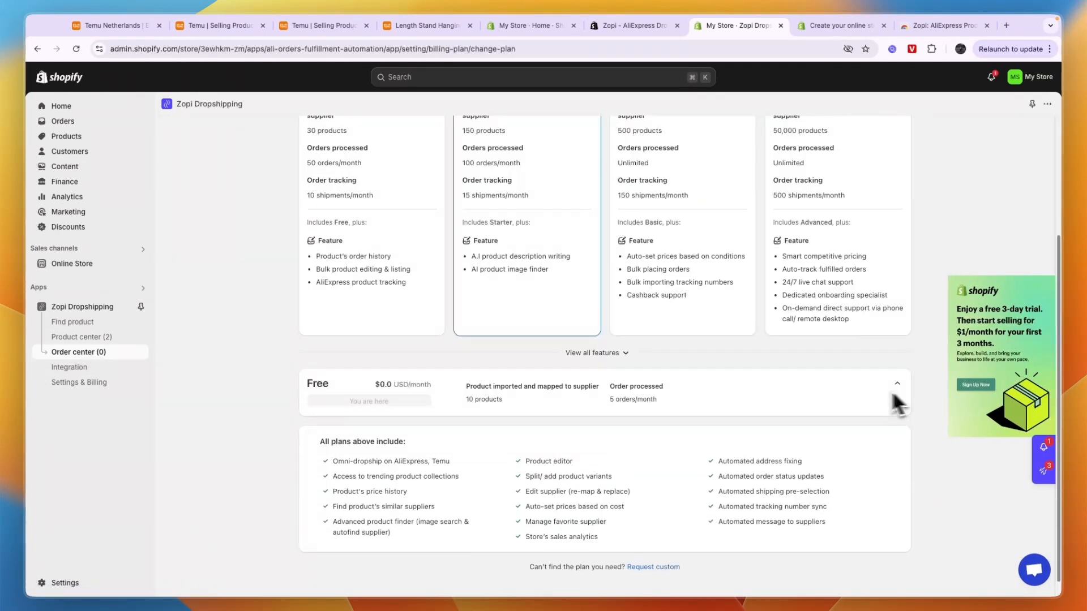
{"action": "scroll", "coordinate": [623, 398], "scroll_direction": "up", "scroll_amount": 3}
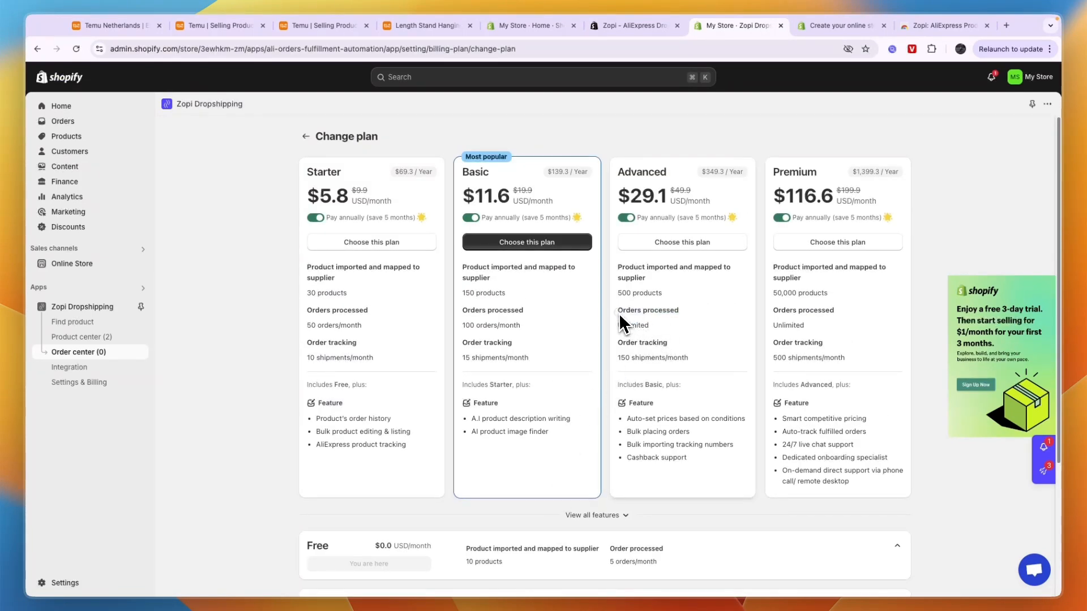
{"action": "left_click", "coordinate": [703, 330]}
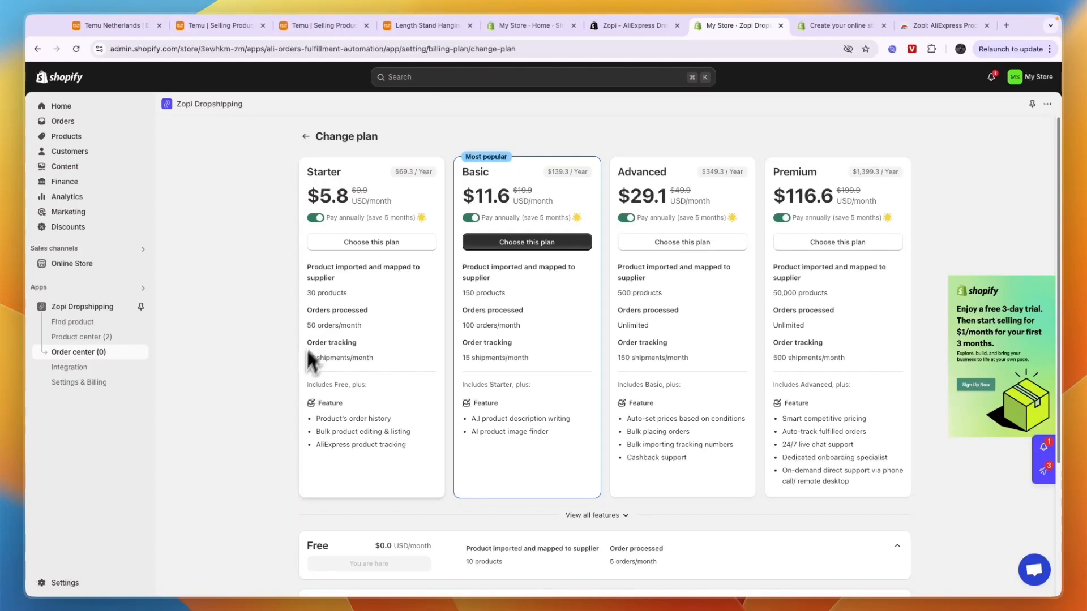
{"action": "left_click", "coordinate": [808, 26]}
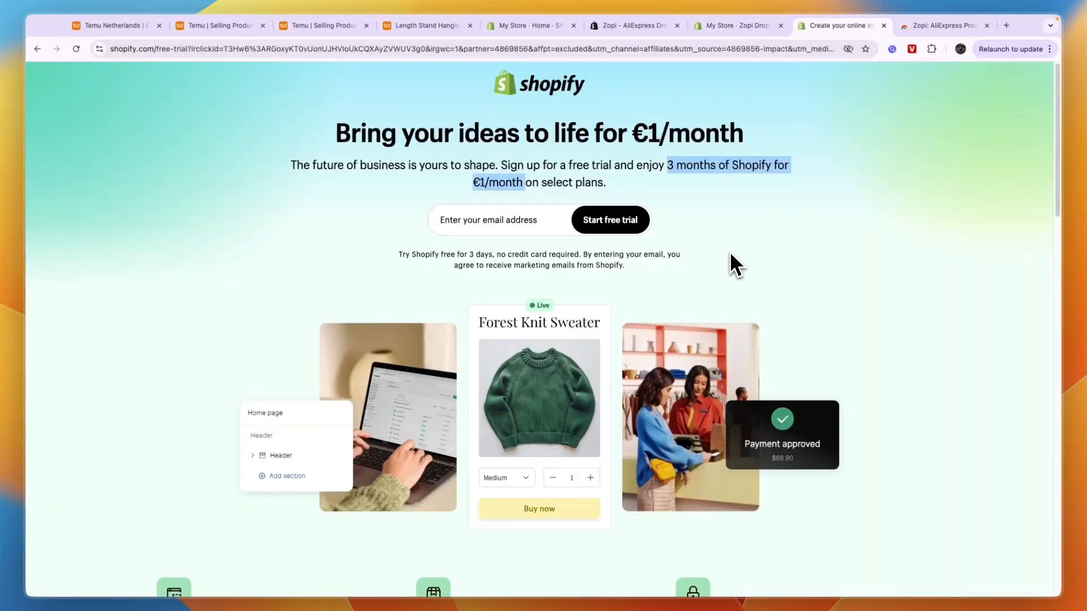